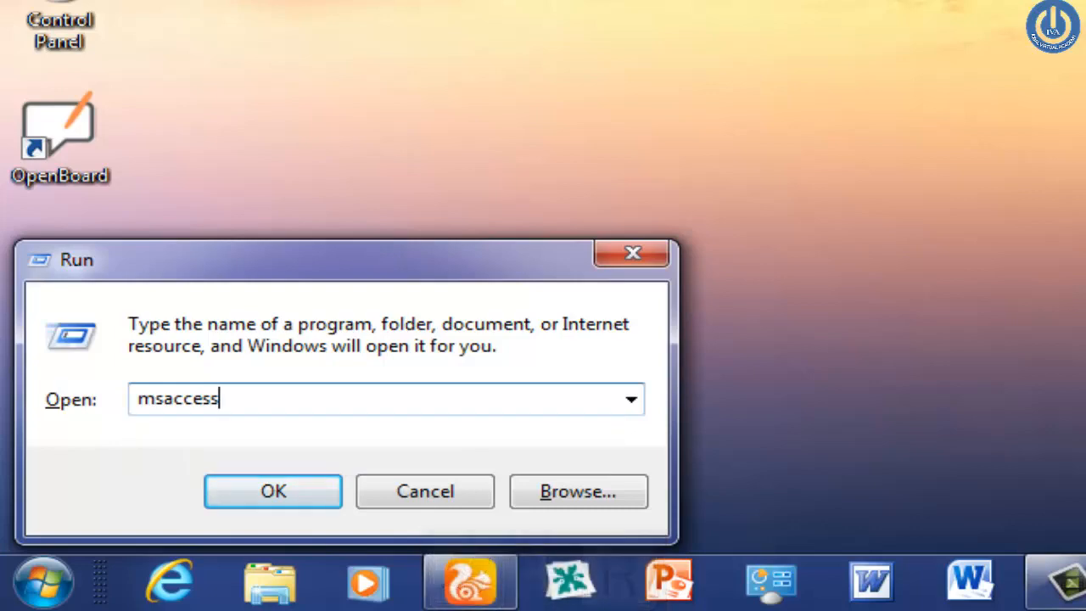
Step: Launch Microsoft Access with the msaccess Run command
key("Return")
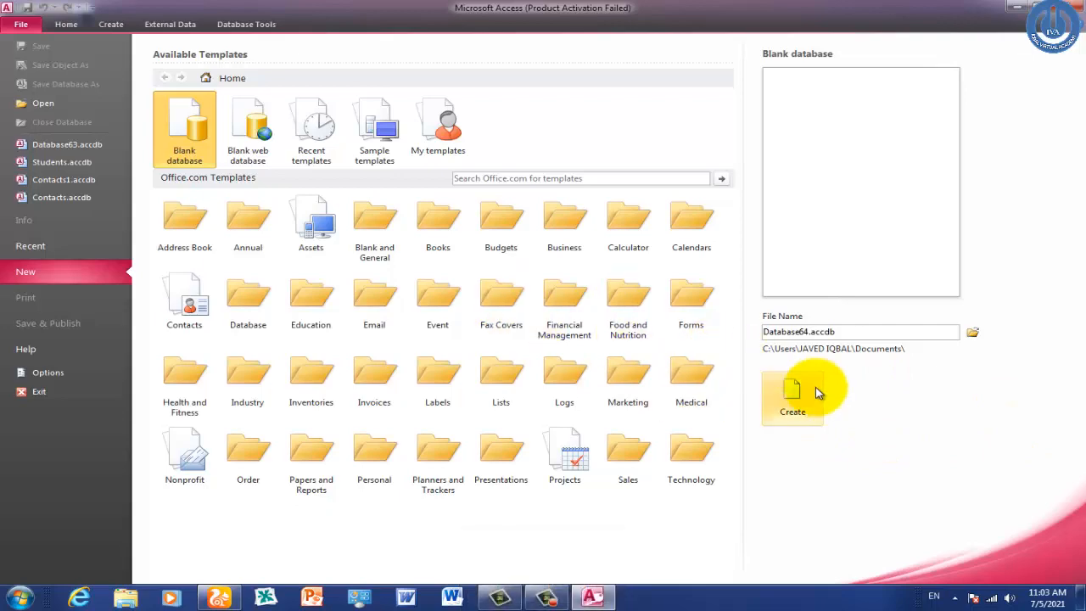
Step: Create the blank database Database64, dismissing the activation notice and closing the default Table1
left_click(817, 393)
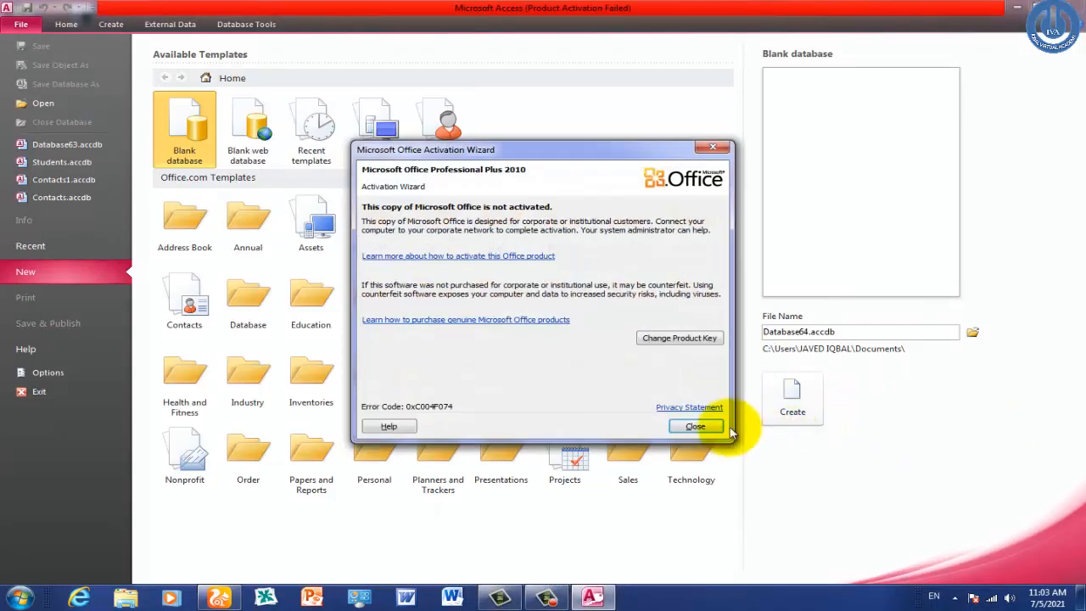
left_click(697, 426)
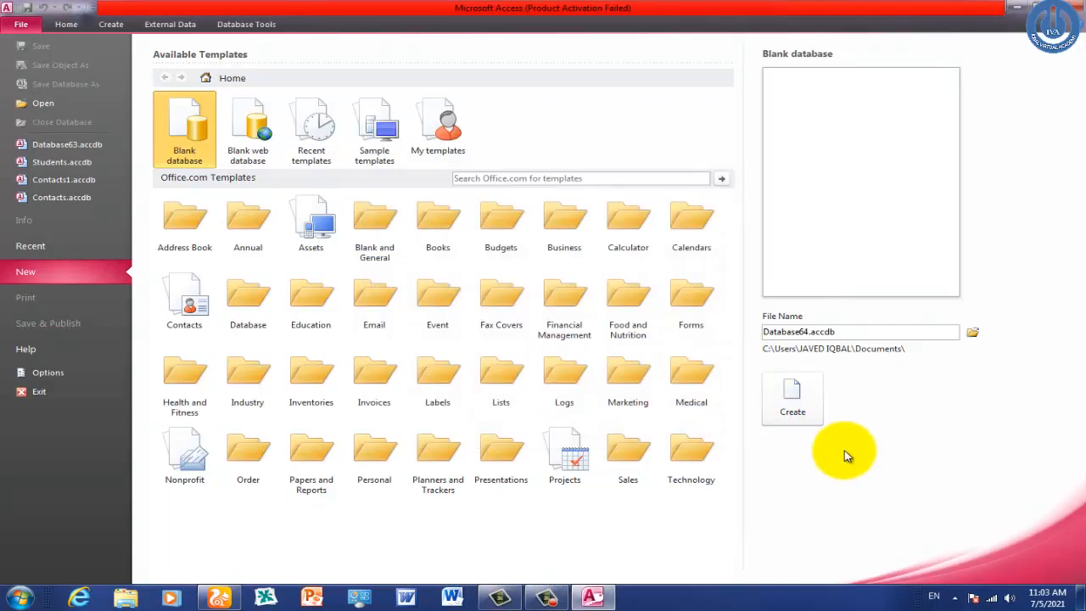
left_click(810, 425)
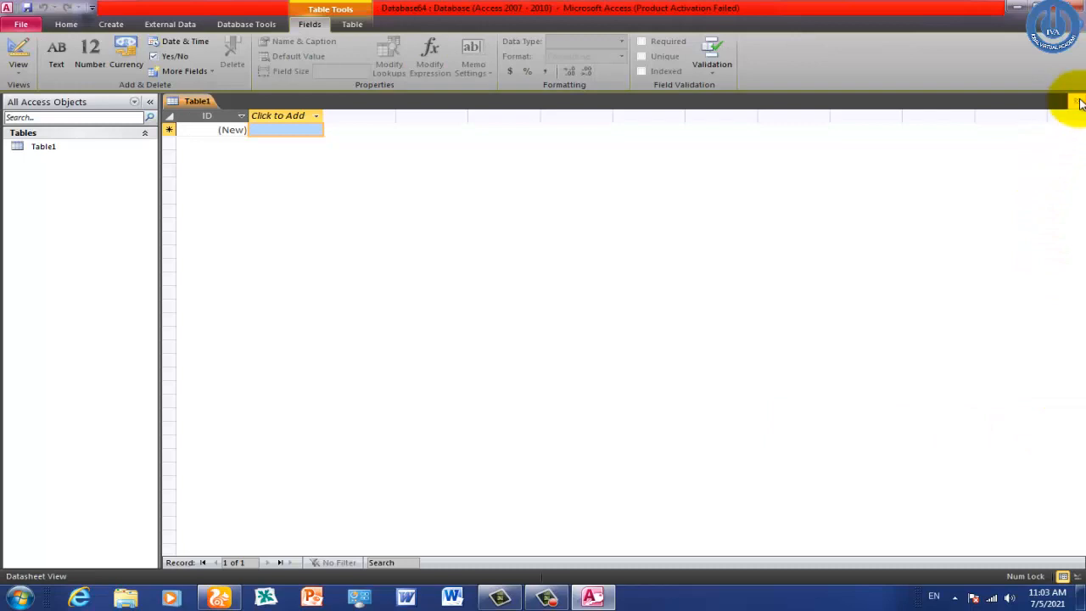
left_click(1079, 101)
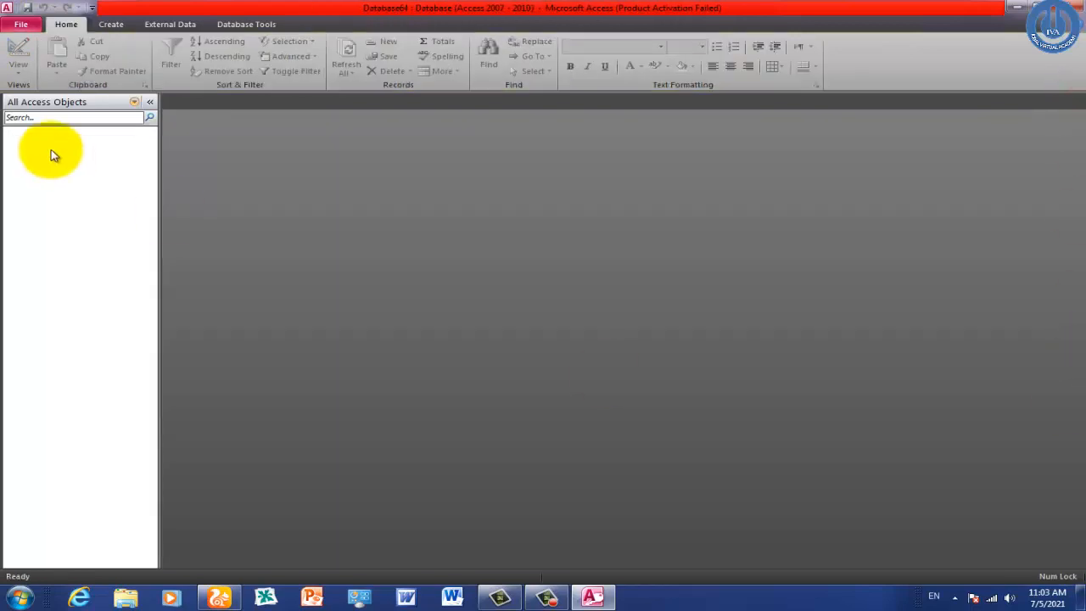
left_click(105, 26)
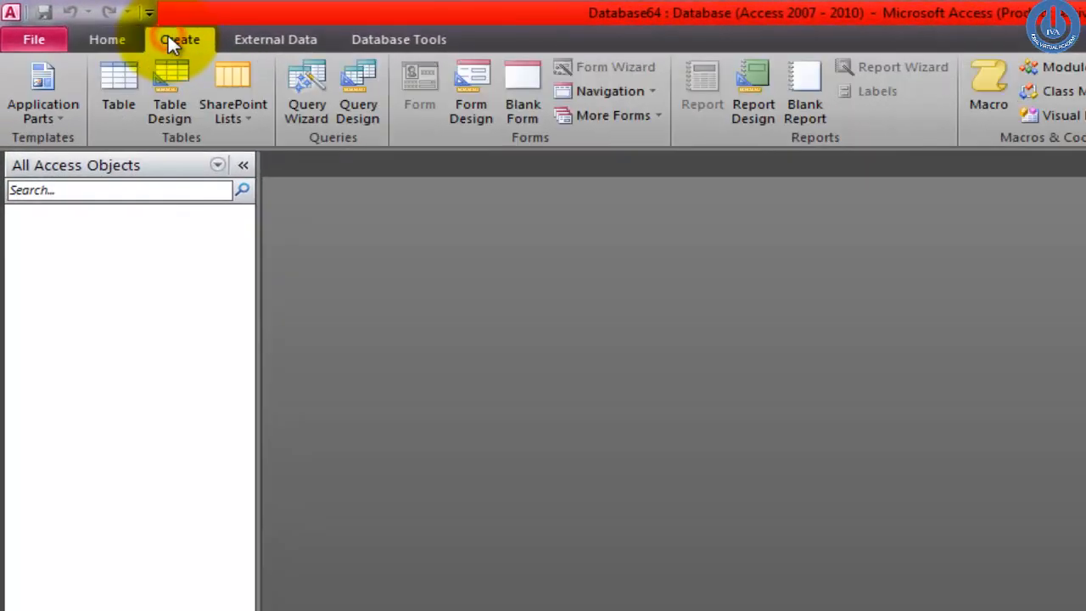
left_click(121, 93)
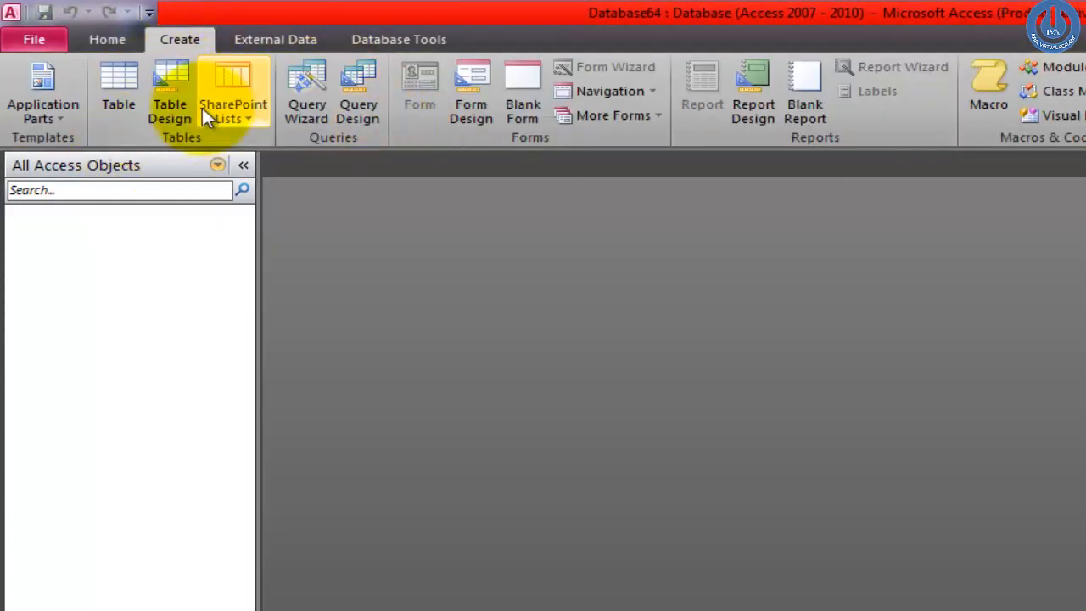
Step: In a new table design, add Std_ID as an AutoNumber primary key
left_click(187, 106)
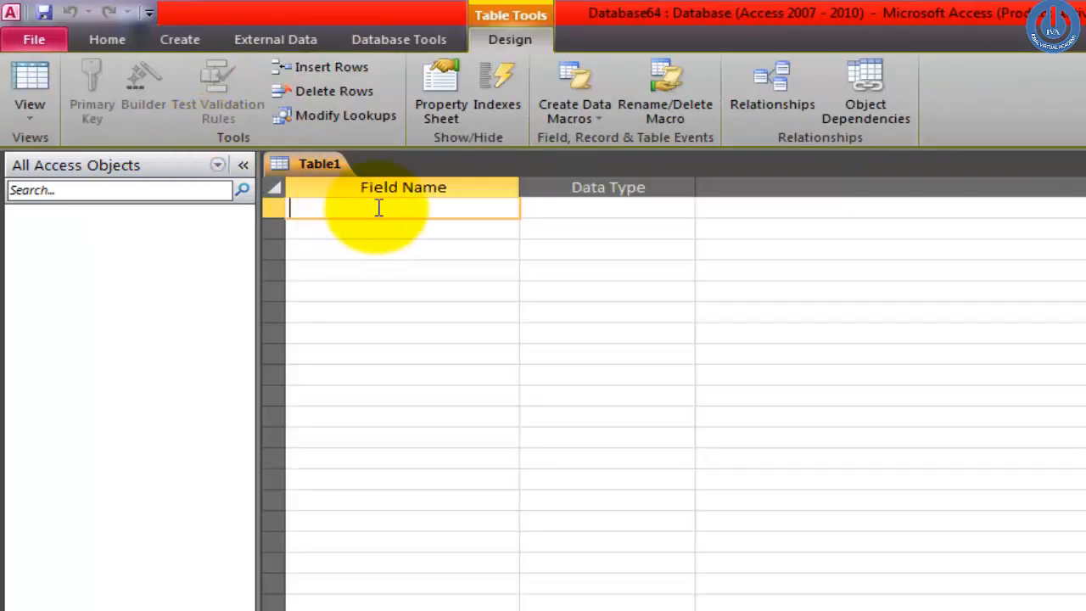
left_click(376, 207)
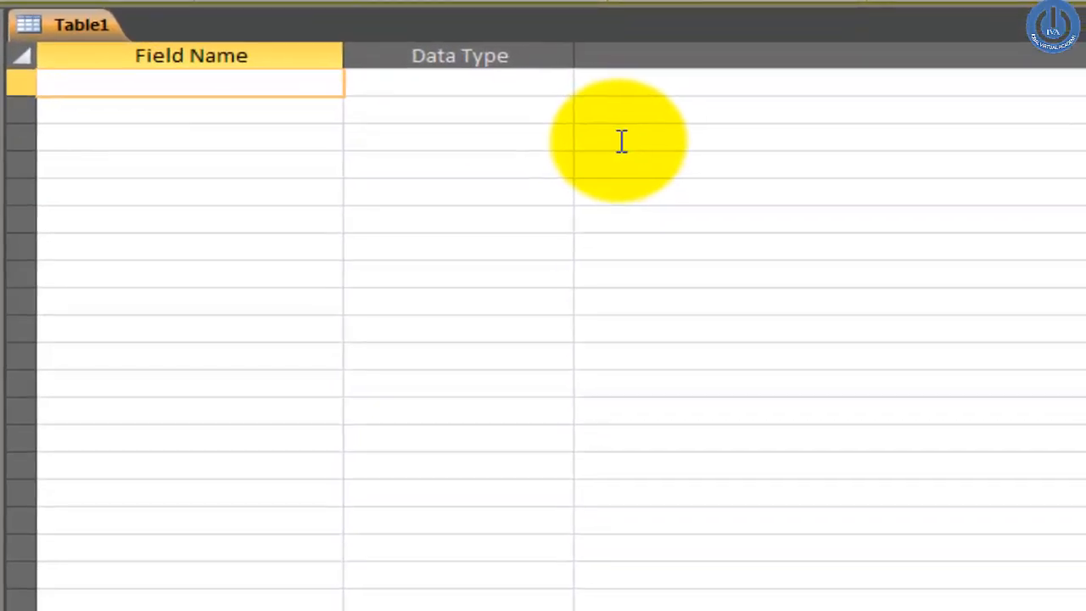
type("Std_id")
key("BackSpace")
key("BackSpace")
type("ID")
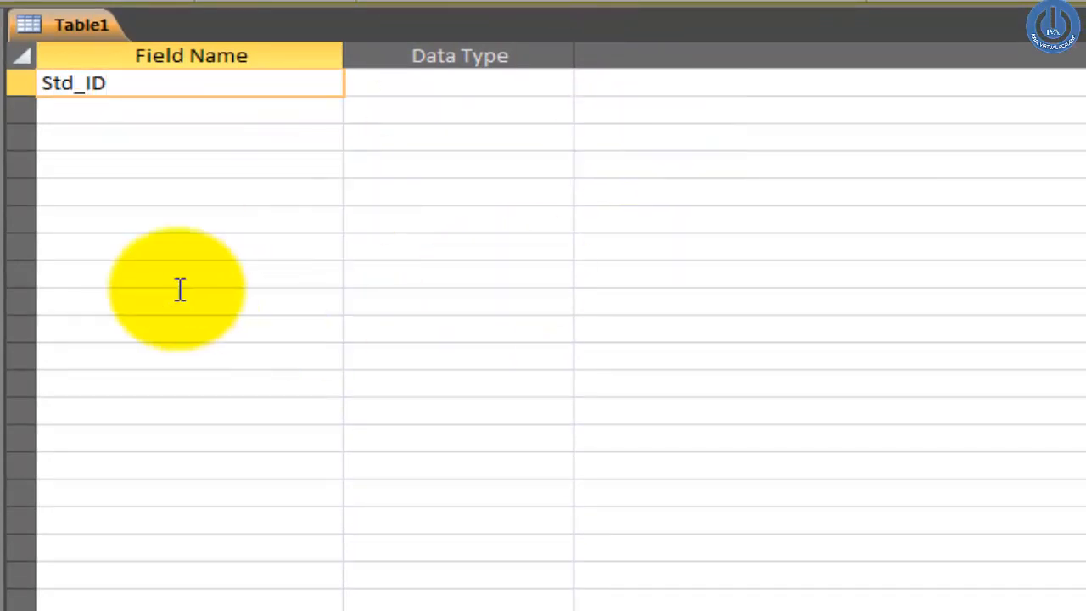
left_click(70, 165)
left_click(22, 82)
right_click(21, 82)
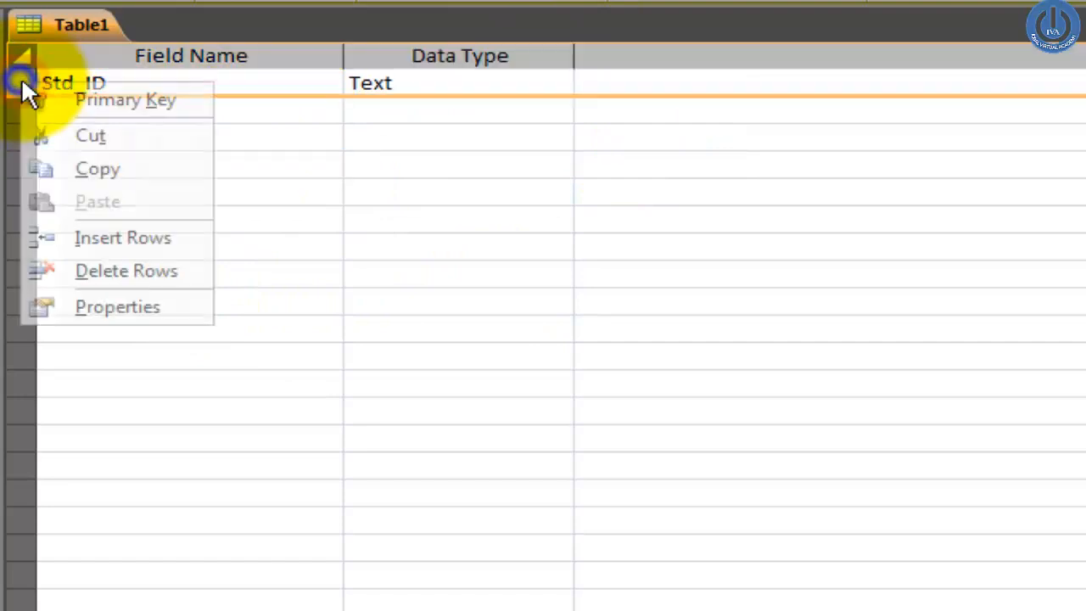
left_click(58, 100)
left_click(502, 79)
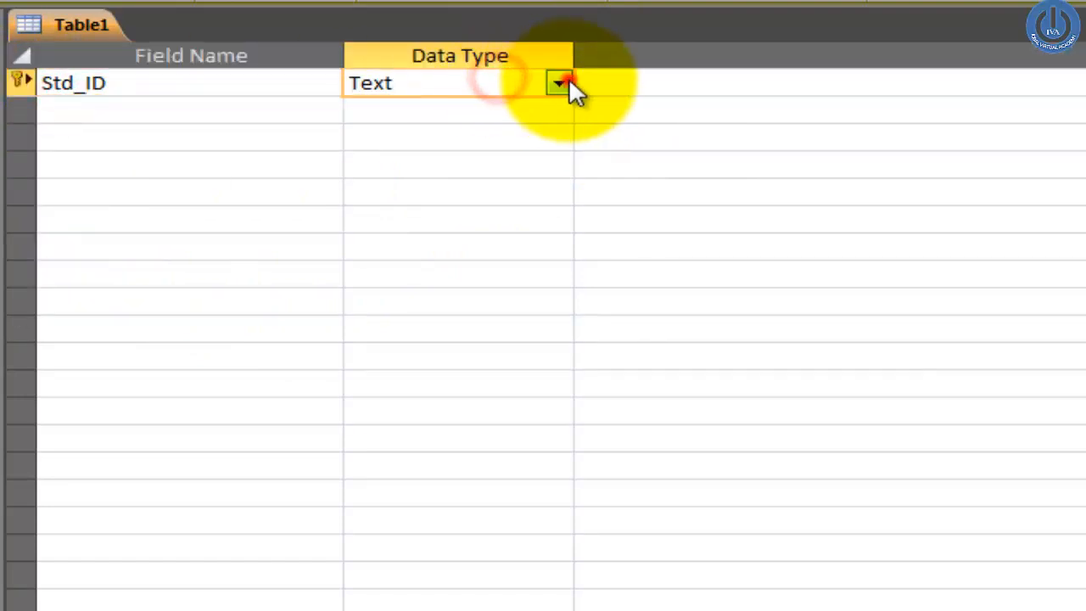
left_click(559, 82)
left_click(485, 248)
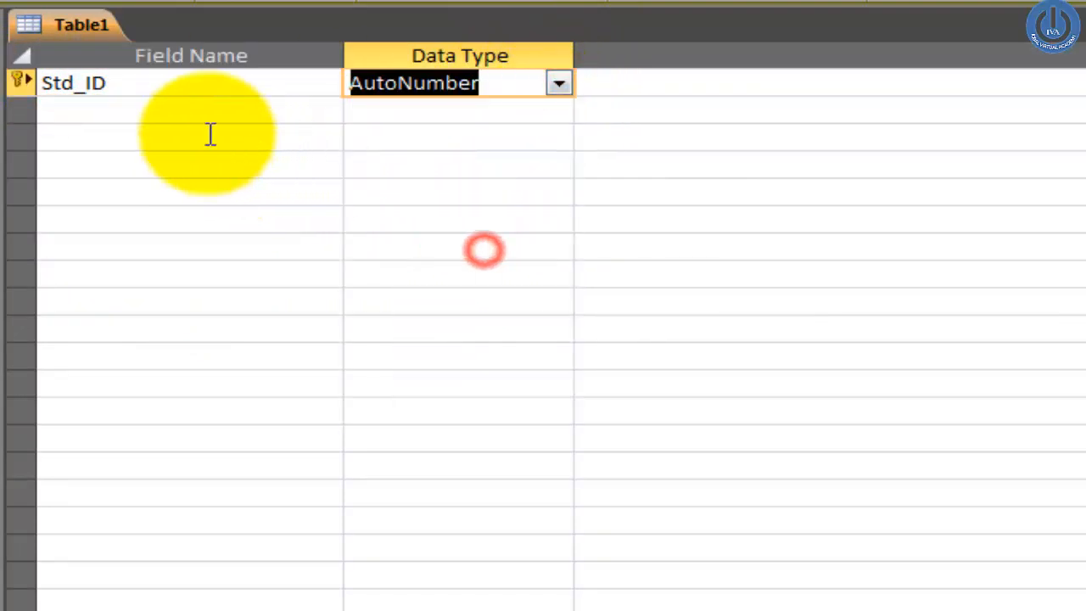
Step: Add Std_Name as a Text field and DOB as a Date/Time field
left_click(179, 112)
type("Na")
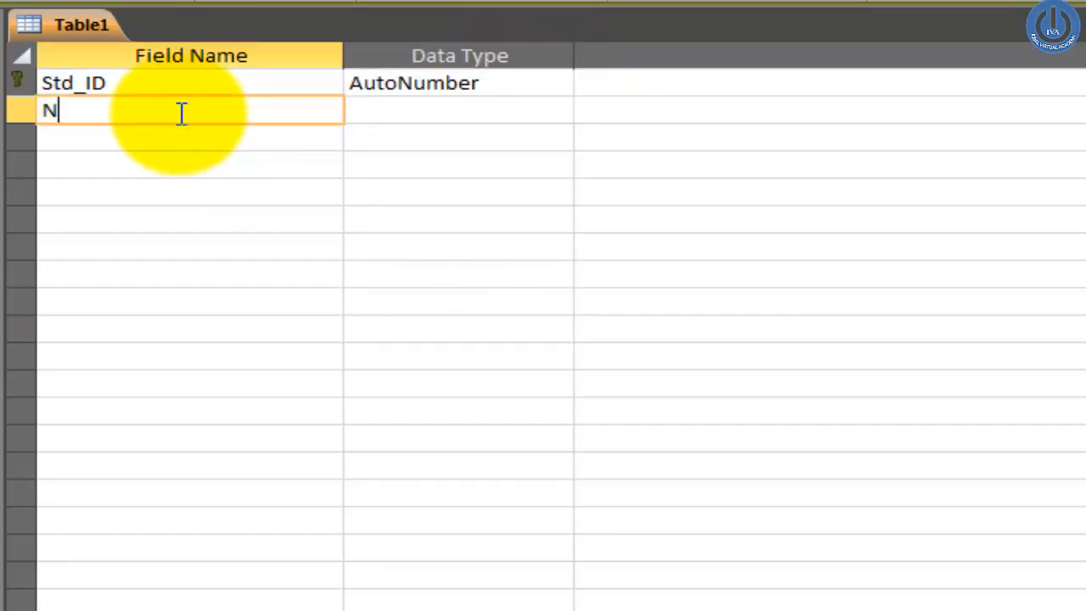
key("BackSpace")
key("BackSpace")
type("Std_Name")
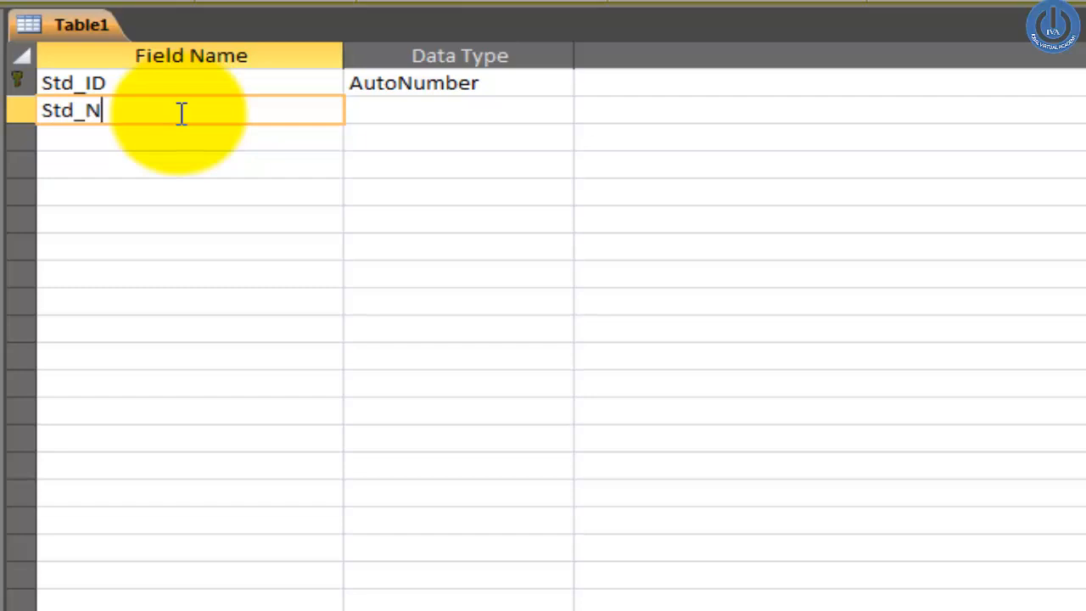
key("Tab")
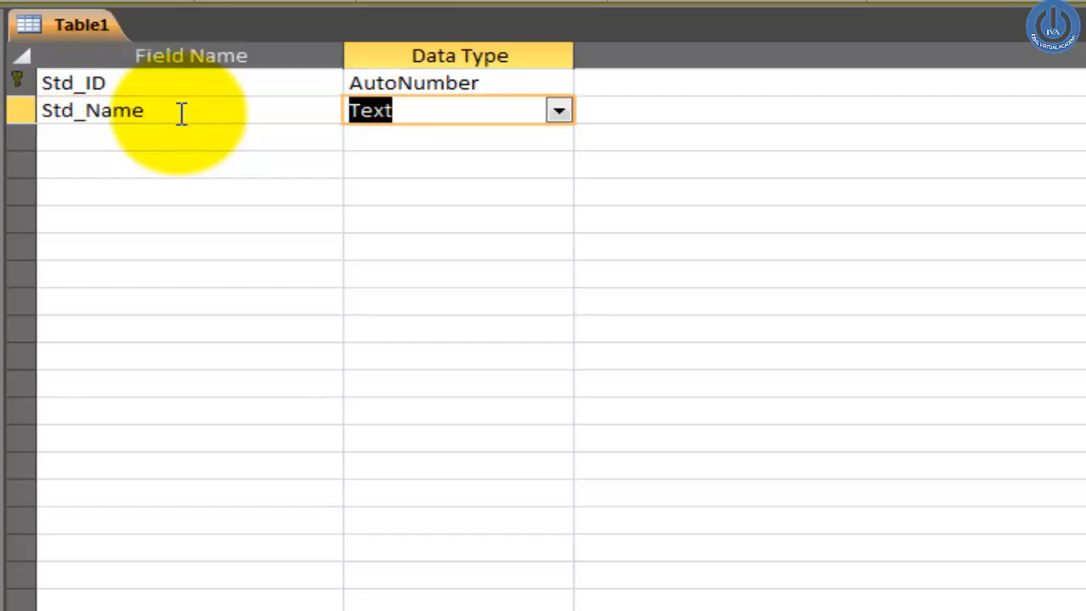
key("Tab")
key("Tab")
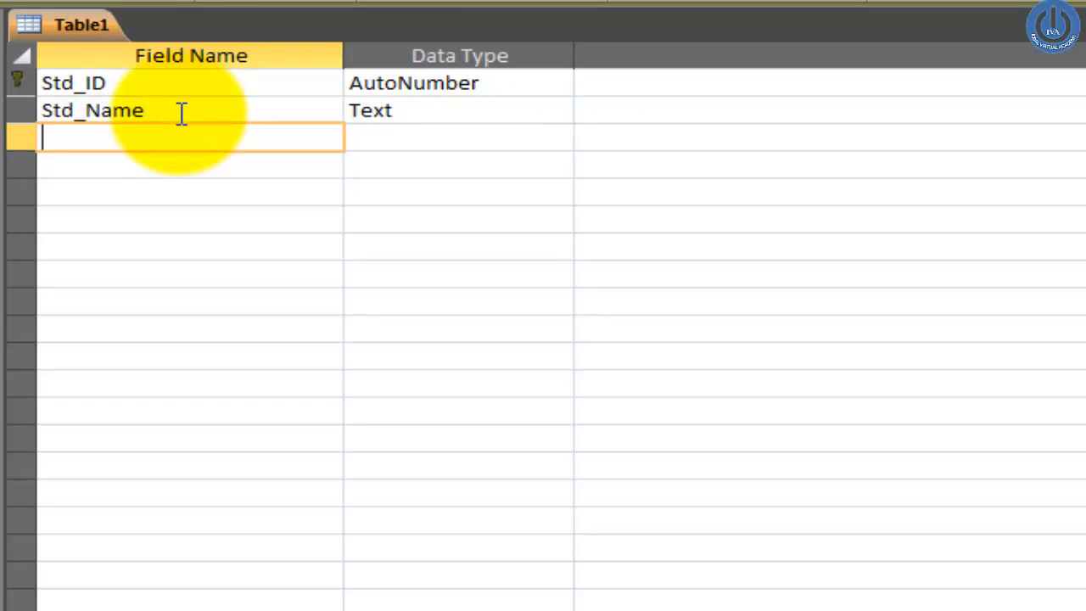
type("DOB")
key("Tab")
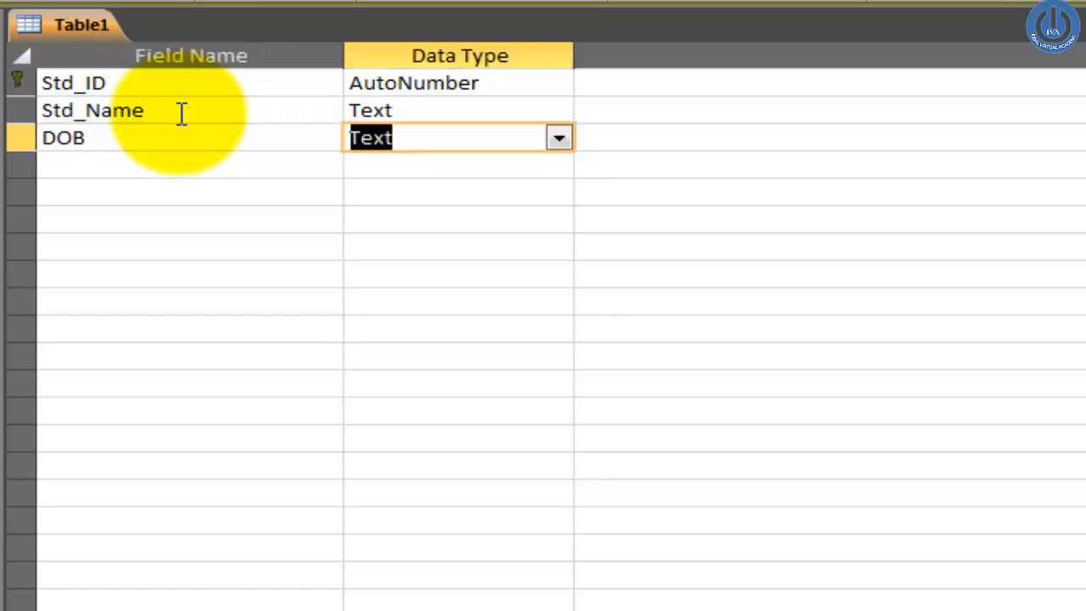
type("Date/Tim")
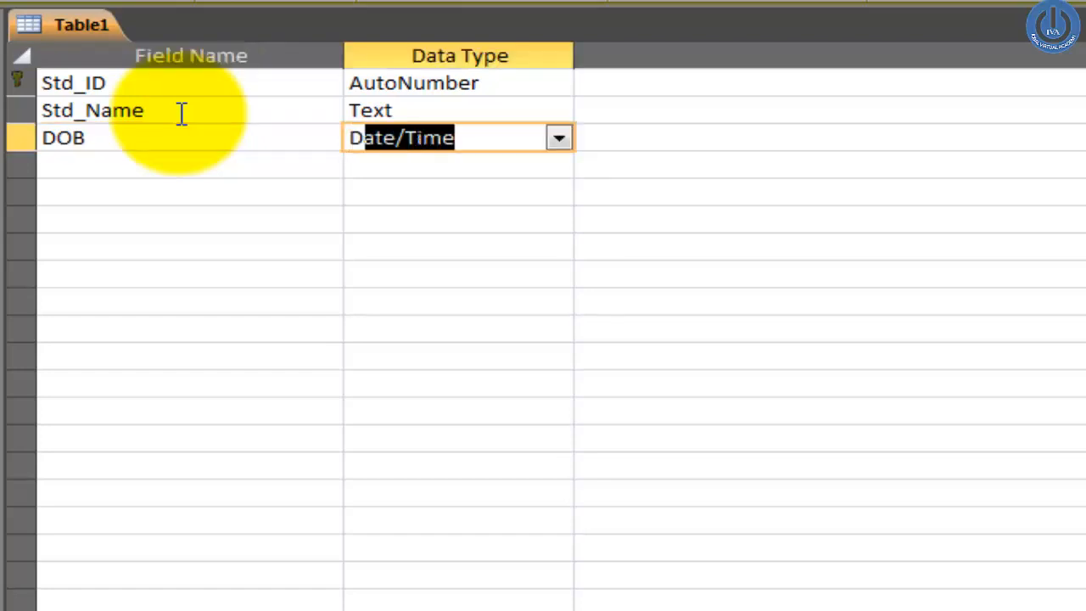
key("Tab")
key("Tab")
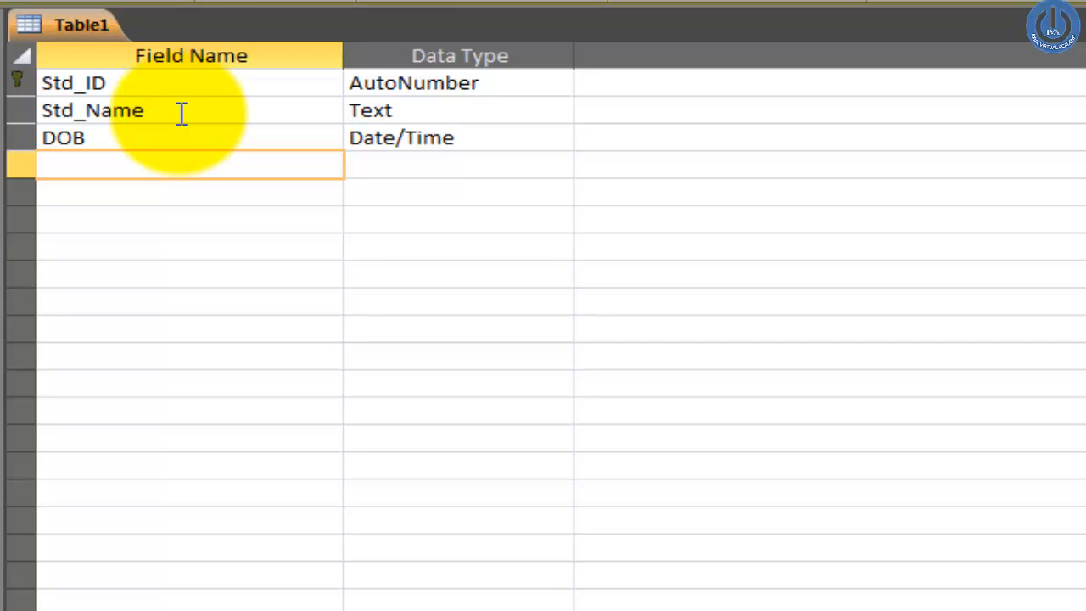
Step: Type the DOB validation rule BETWEEN#1/1/1980# AND 1/1/2003#
left_click(468, 137)
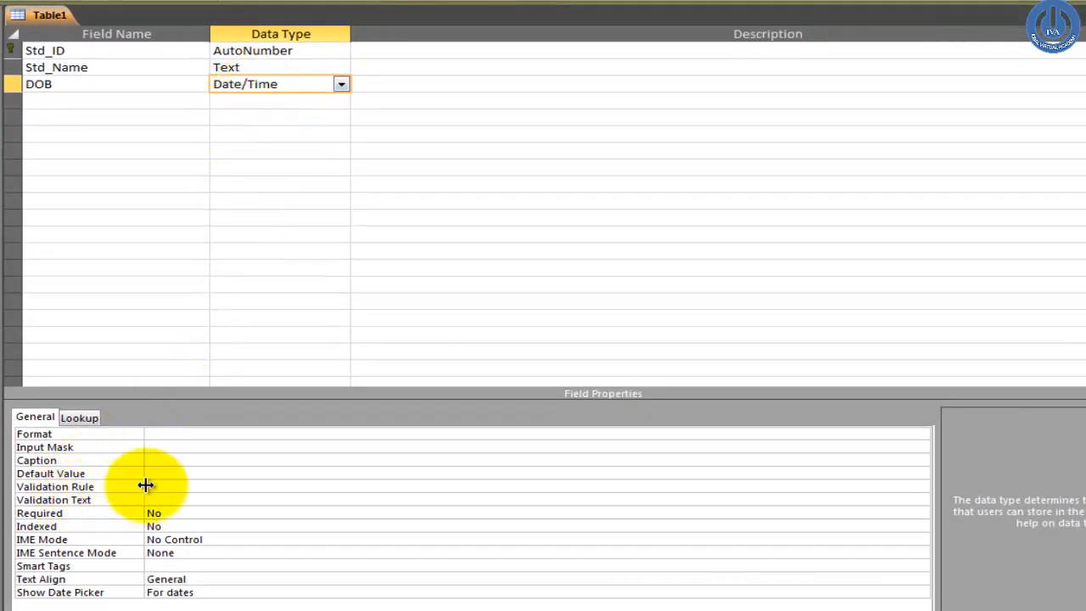
left_click(162, 487)
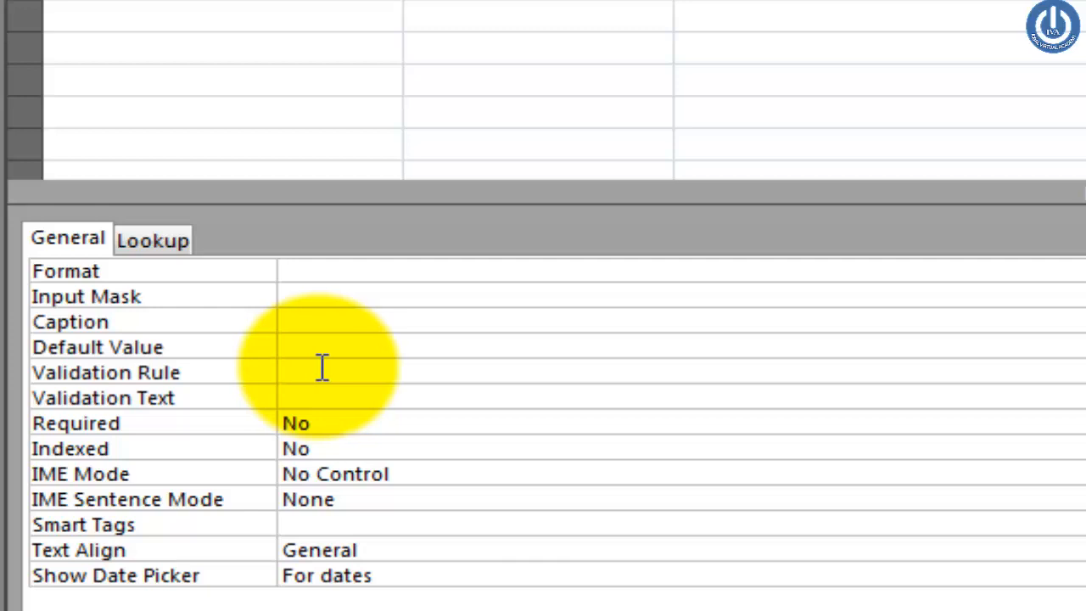
type("BETWEEN")
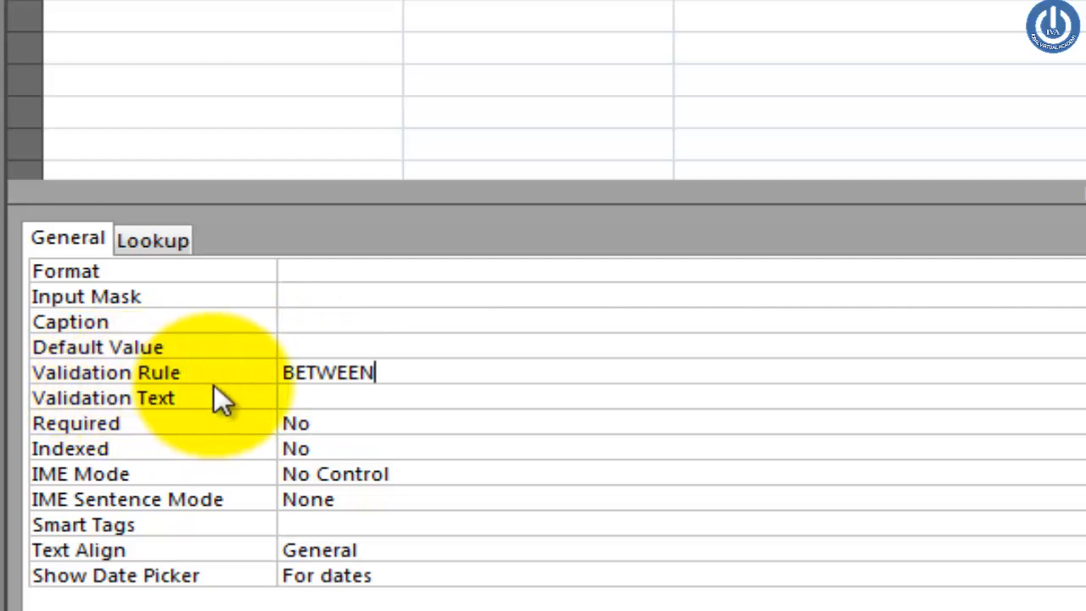
left_click(320, 411)
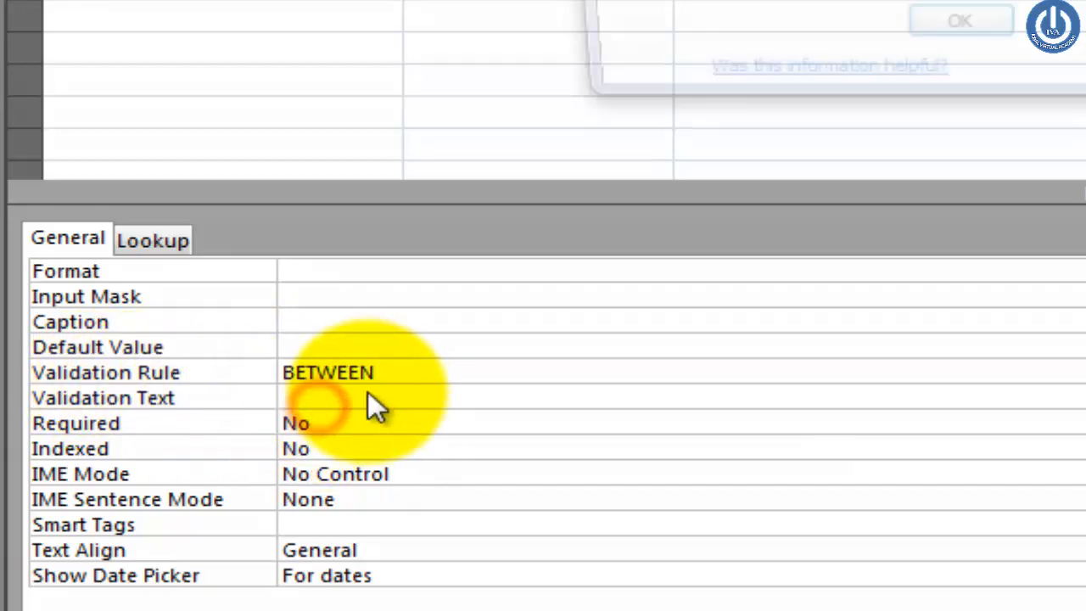
left_click(950, 28)
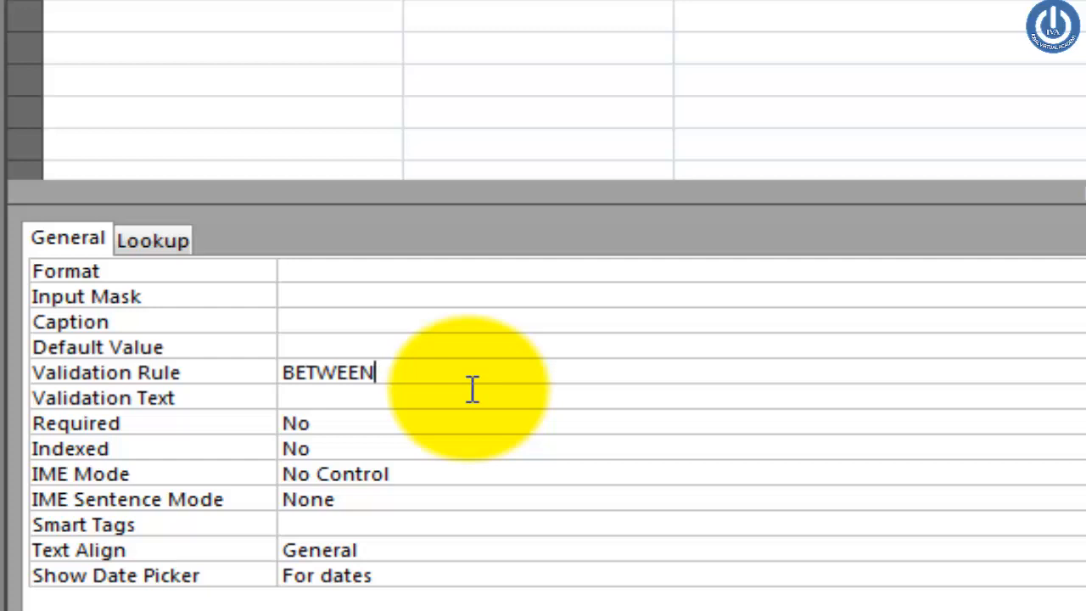
key("BackSpace")
type("@")
key("BackSpace")
type("#1/1/")
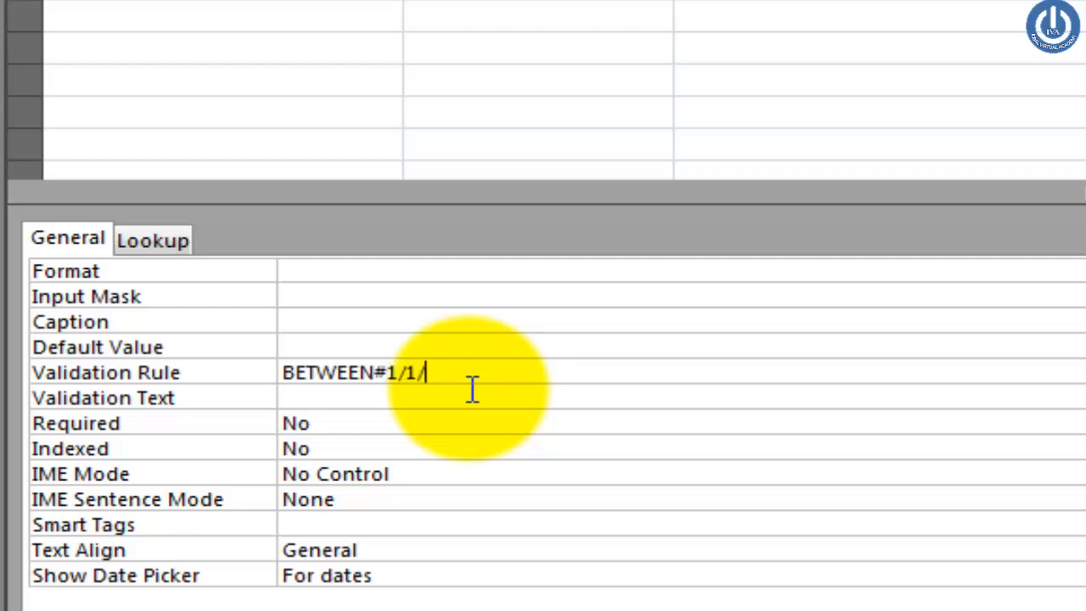
type("1980# AND ")
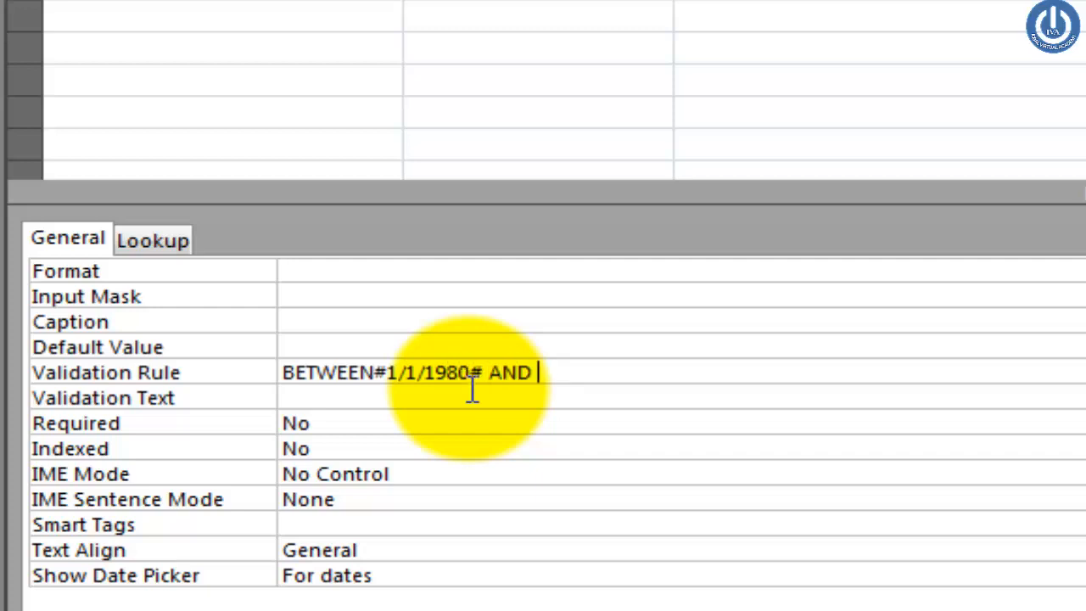
type("1/1/20")
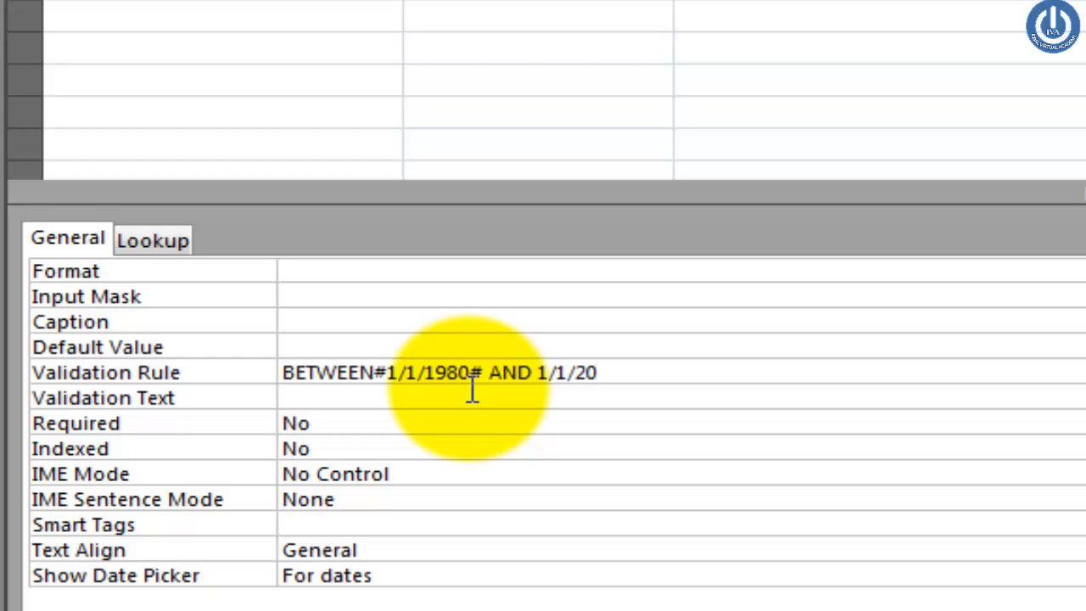
type("03#")
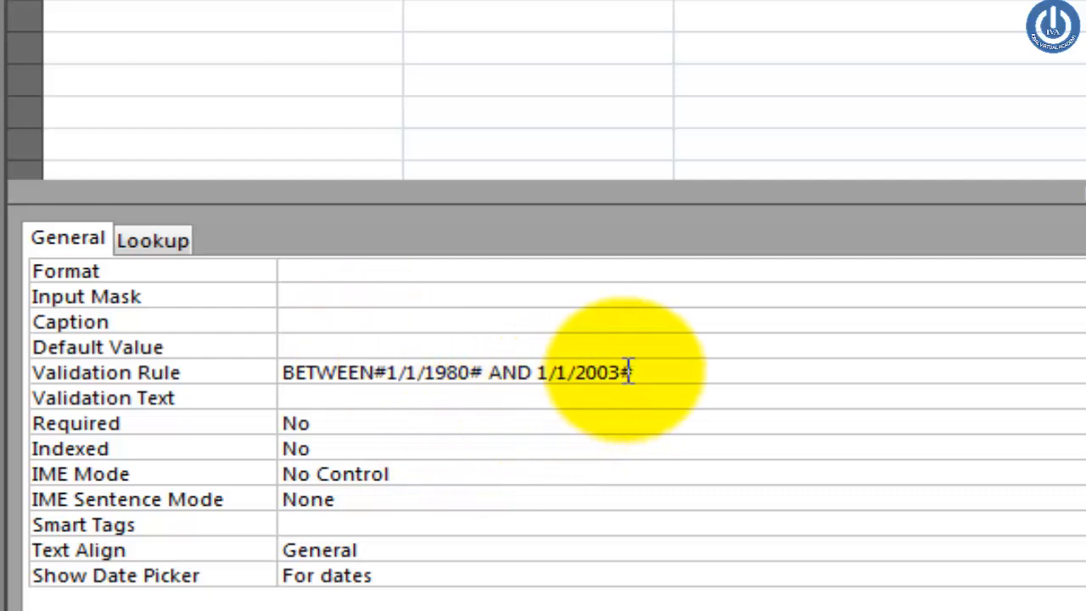
left_click(751, 368)
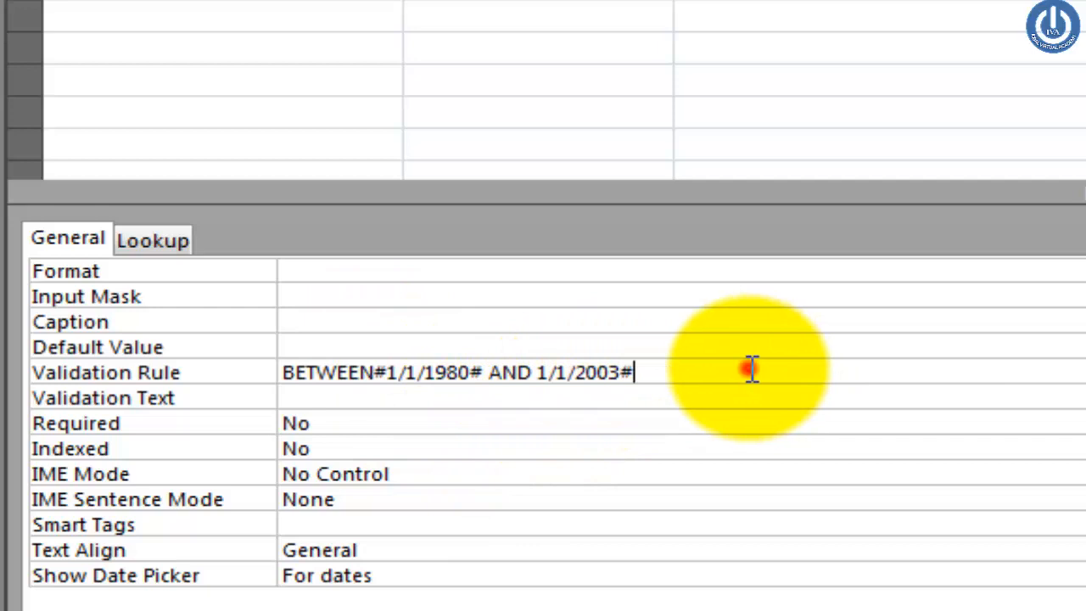
Step: Add the missing # so the DOB rule reads Between #1/1/1980# And #1/1/2003#
left_click(421, 395)
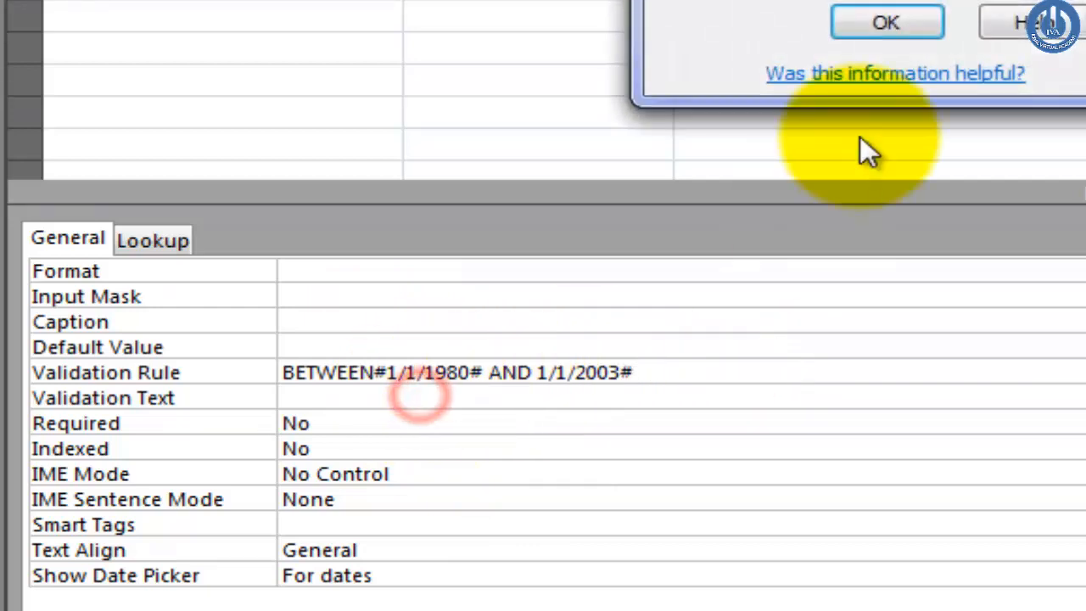
left_click(880, 17)
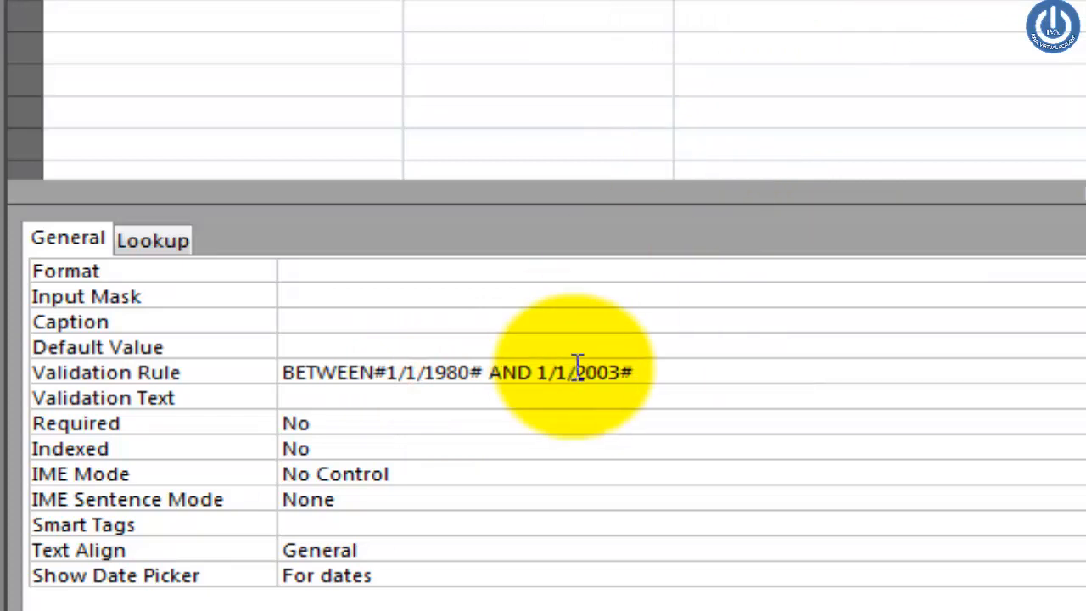
left_click(534, 373)
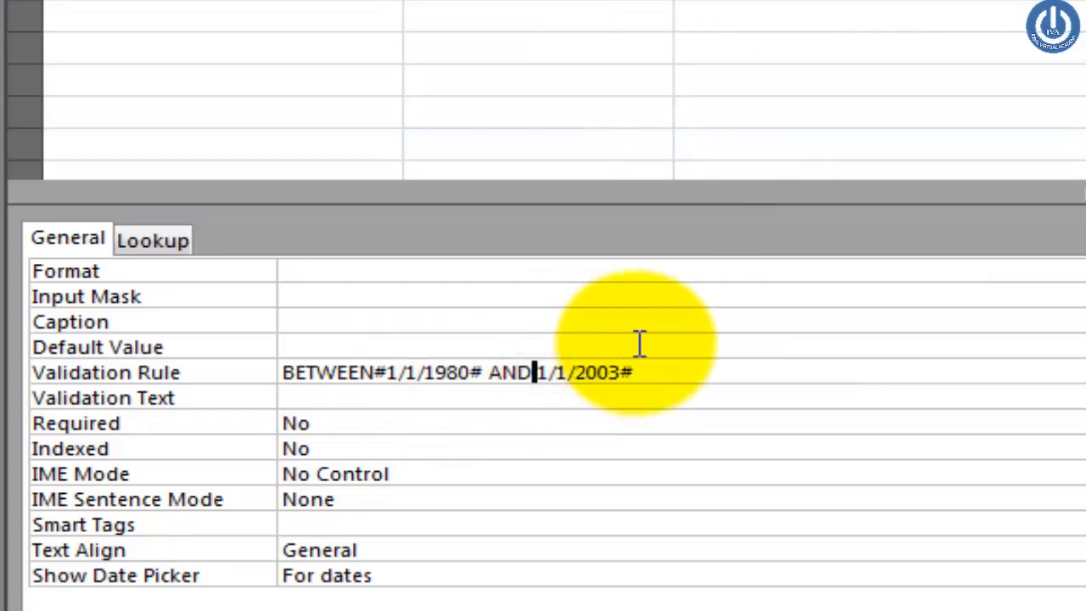
type("#")
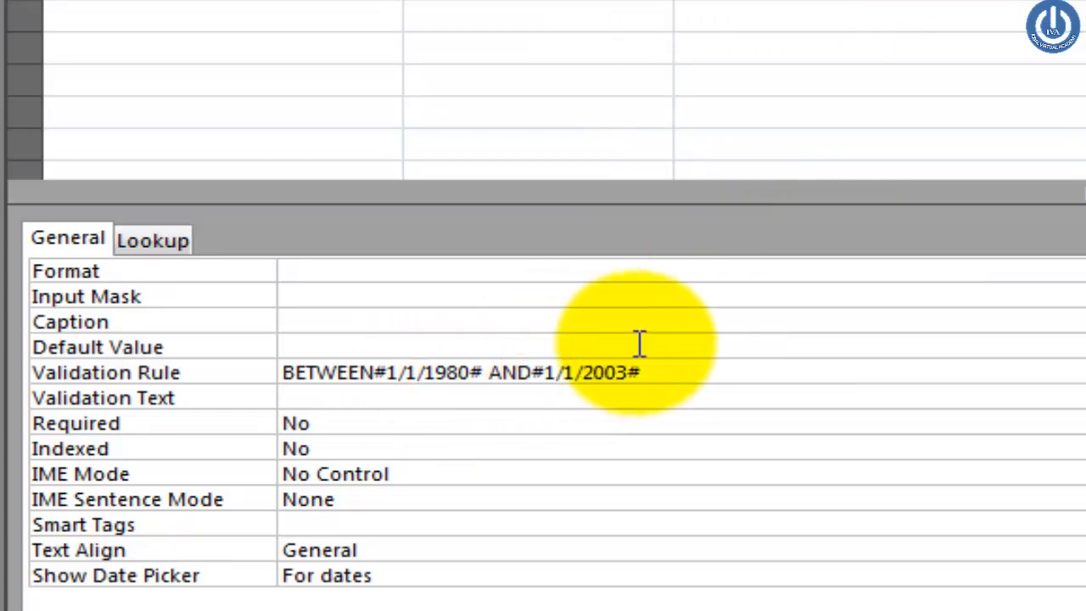
left_click(530, 395)
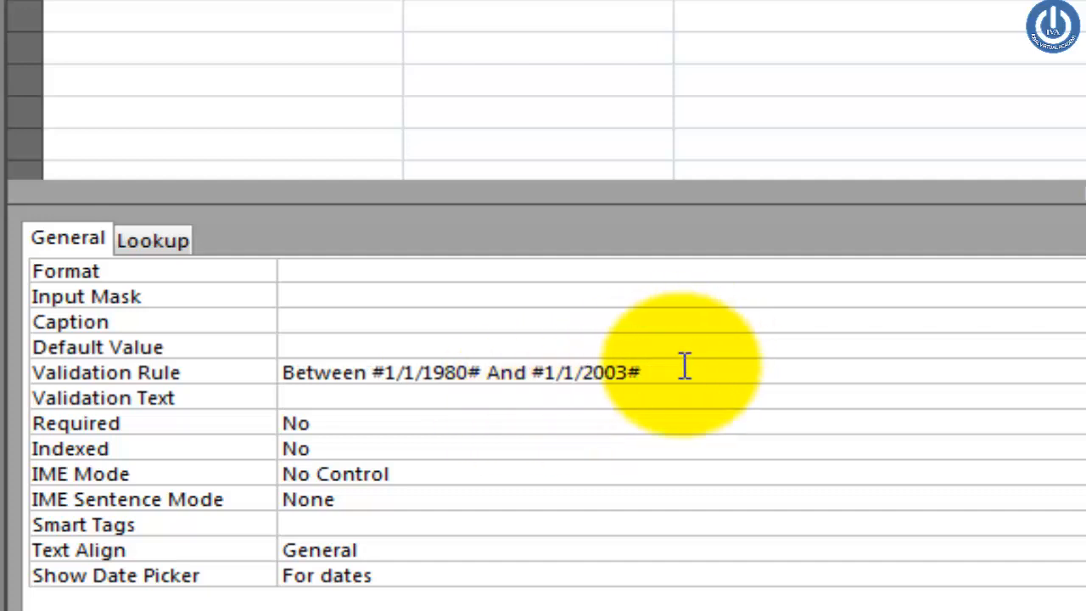
left_click_drag(670, 371, 281, 384)
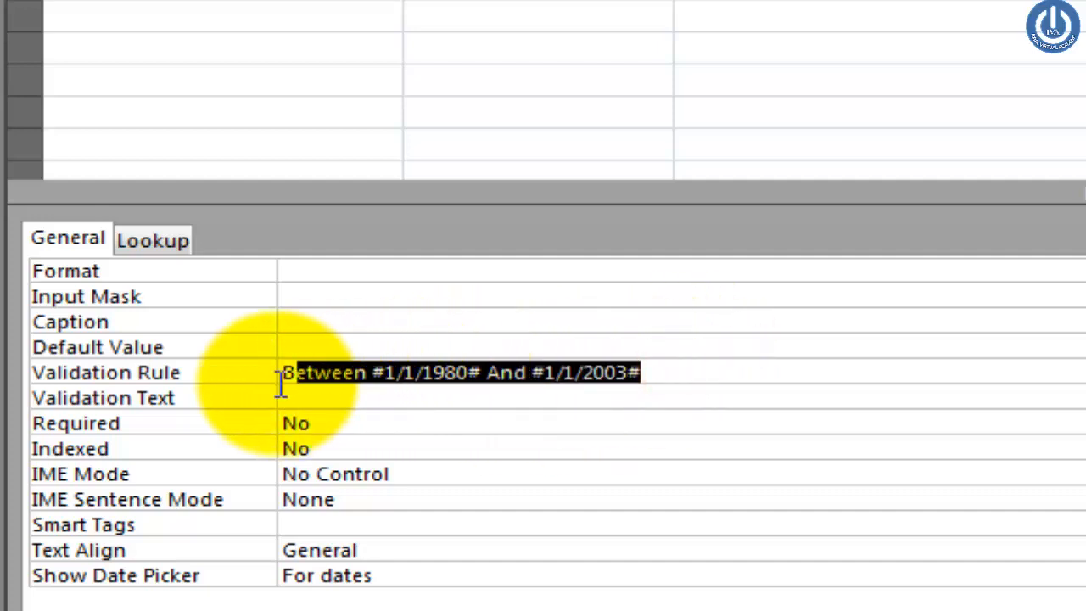
left_click(391, 404)
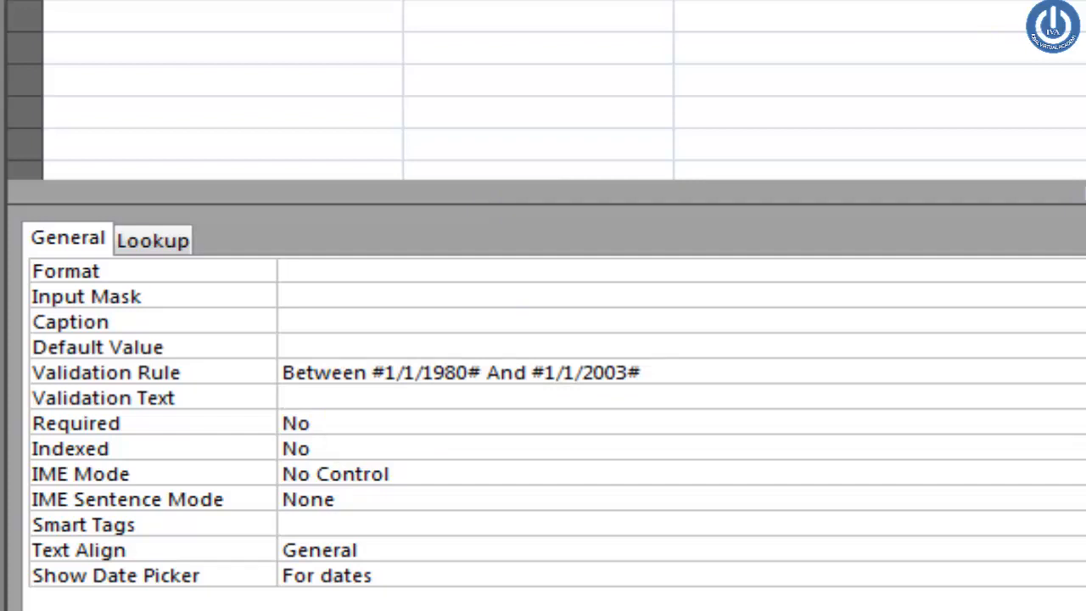
Step: Enter the DOB validation text 'Please enter a date between 1/1/1980 to 1/1/2003'
type("p")
key("BackSpace")
type("Please ")
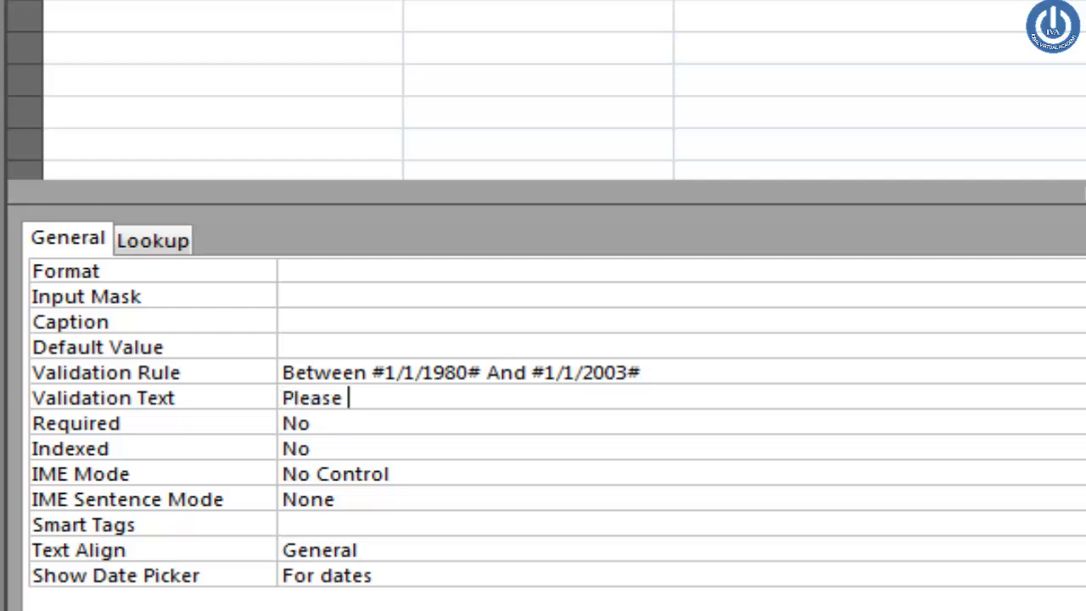
type("enter a date")
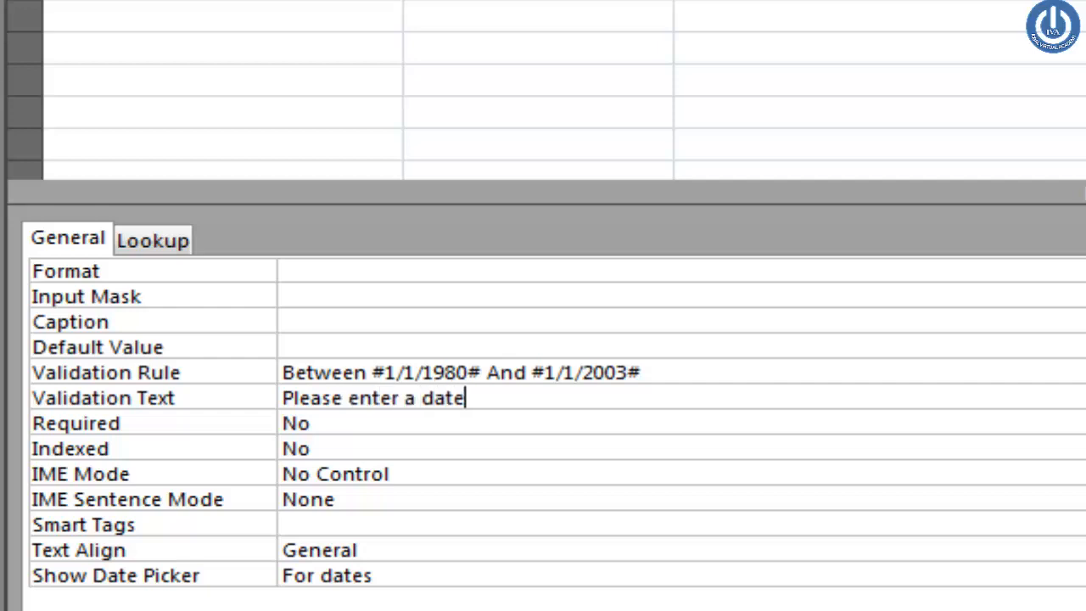
type(" betwe")
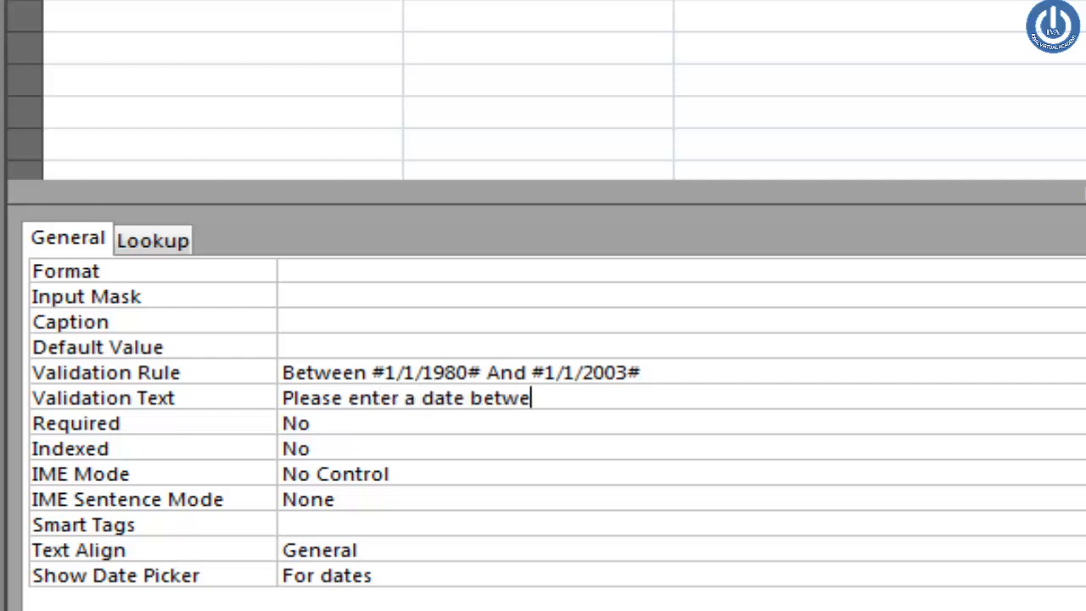
type("en 1/1/")
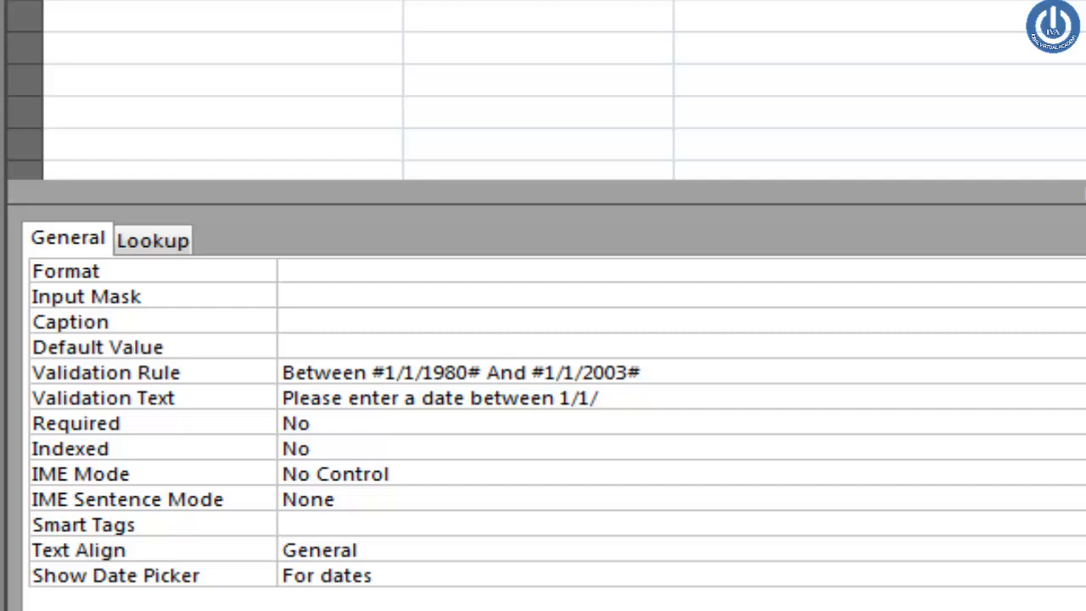
type("1980 ")
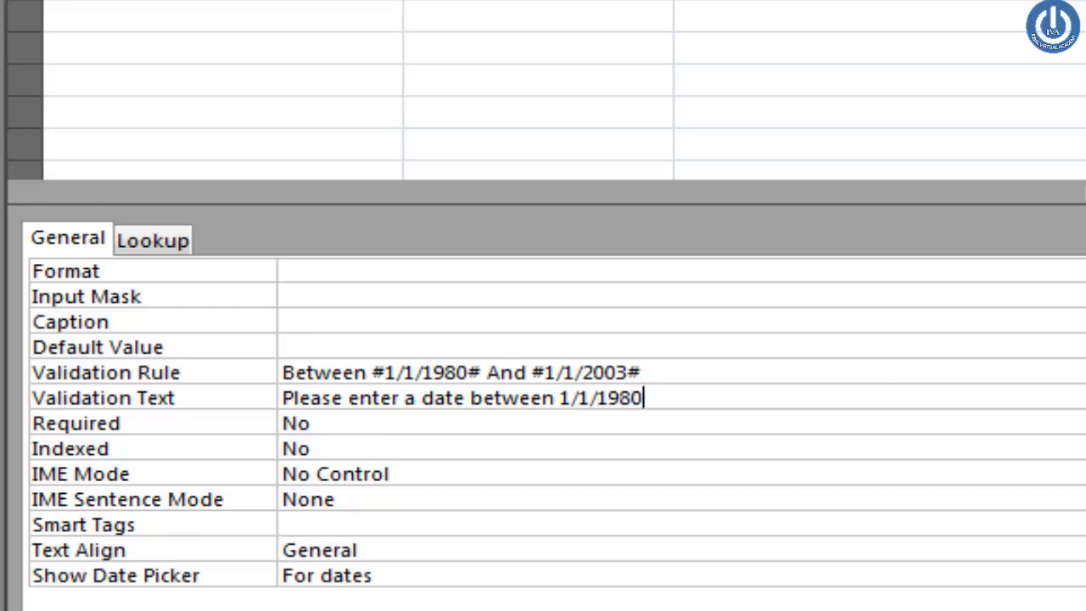
type("to 1/")
type("/")
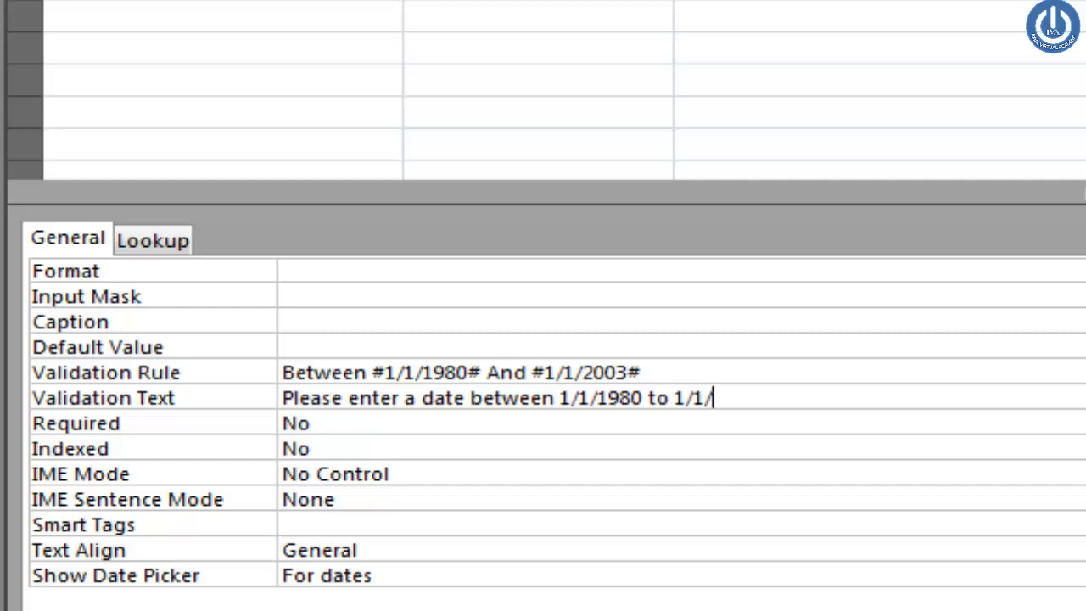
type("2003")
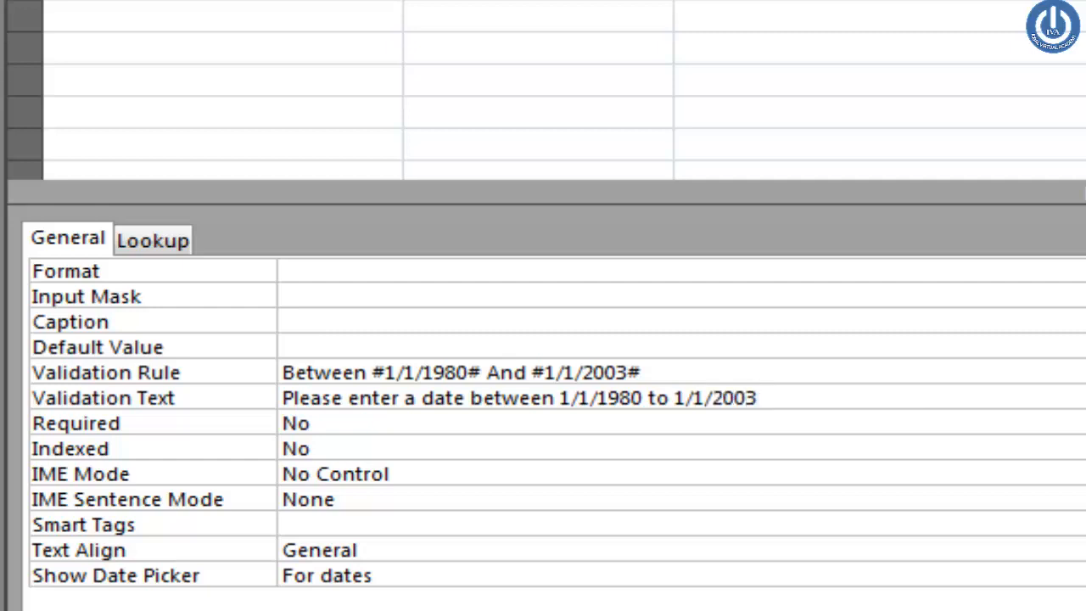
key("Left")
key("Left")
key("Left")
key("Left")
key("Left")
key("Left")
key("Left")
key("Left")
key("Left")
left_click(458, 433)
left_click(782, 397)
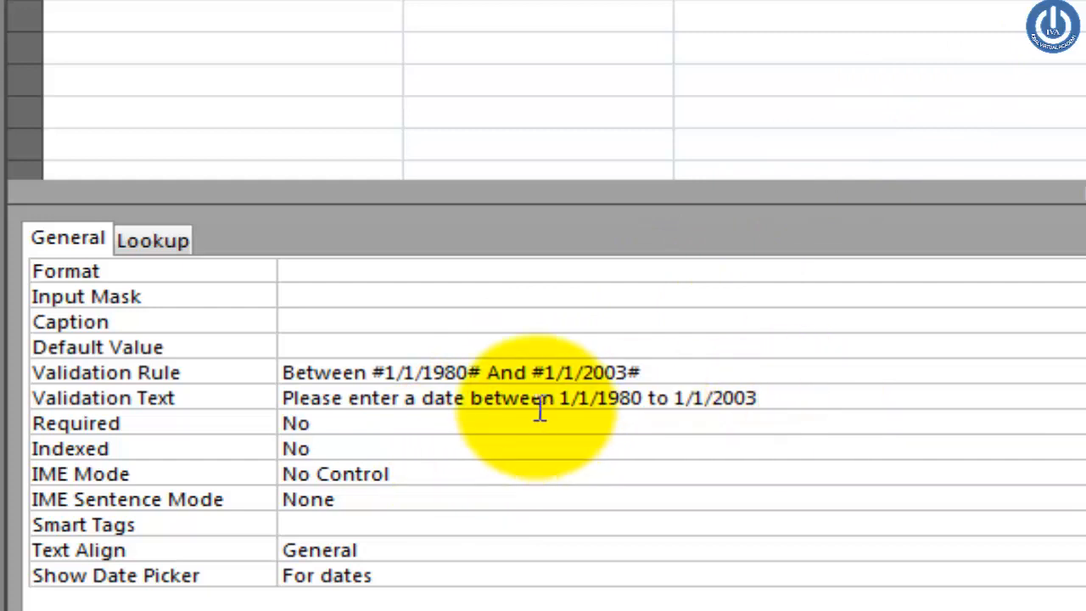
left_click(466, 398)
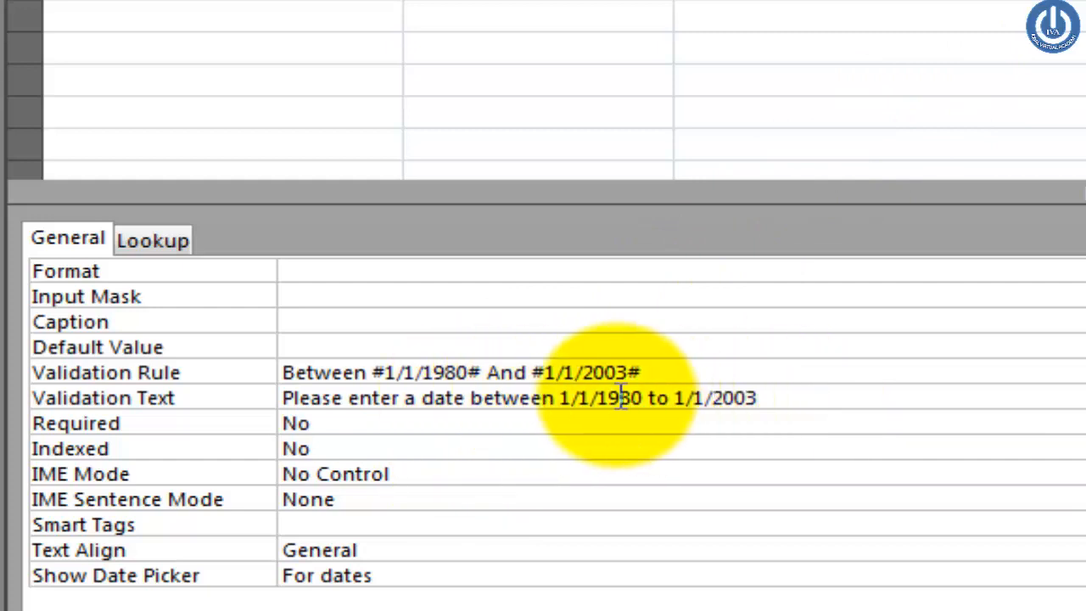
left_click(754, 398)
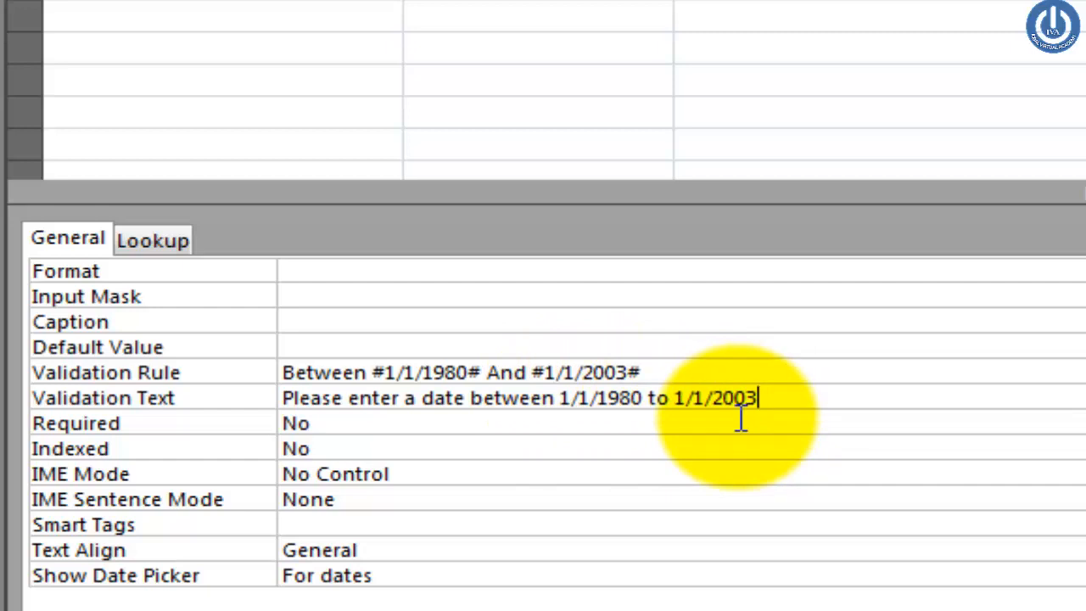
left_click(721, 372)
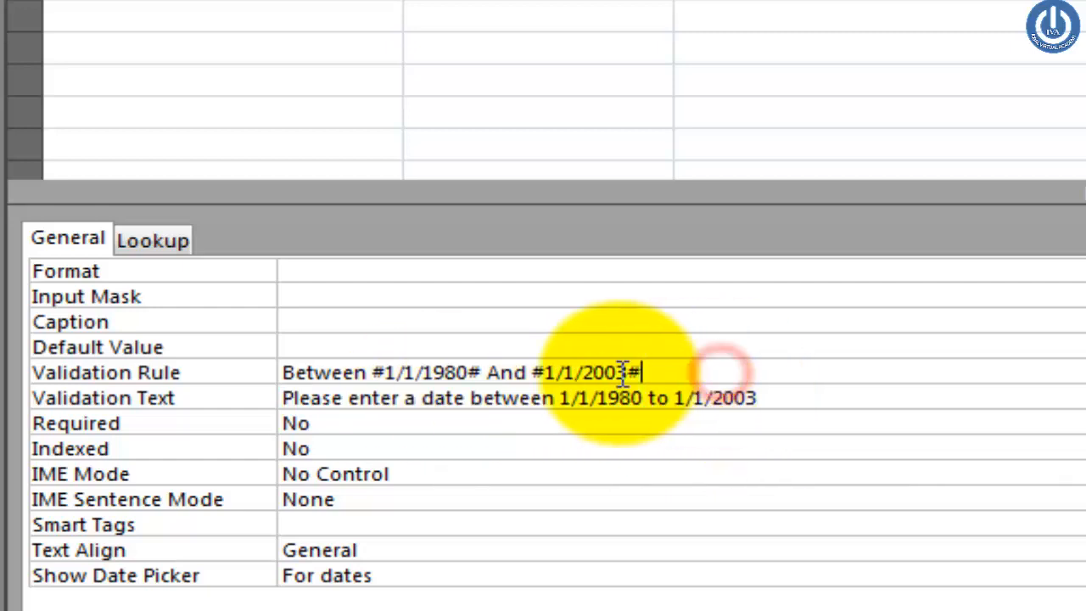
left_click(538, 424)
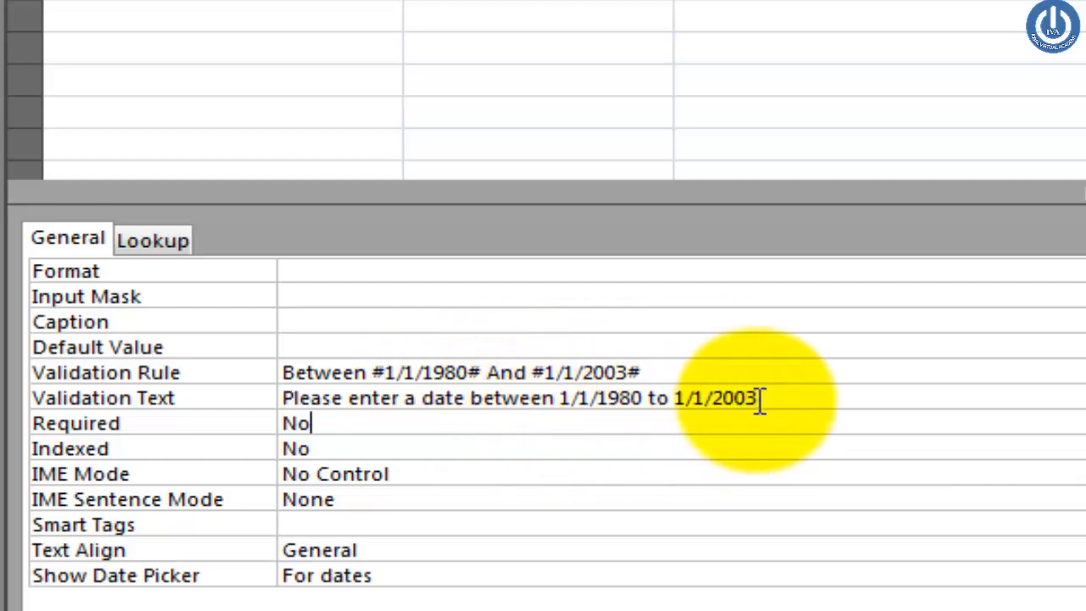
left_click_drag(758, 399, 238, 400)
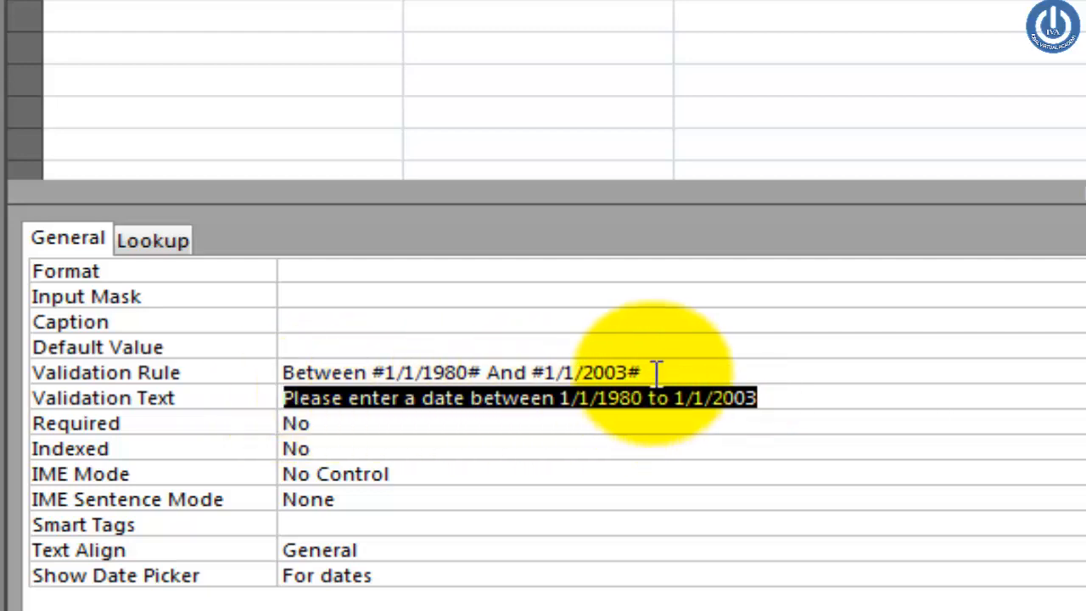
left_click_drag(654, 373, 266, 383)
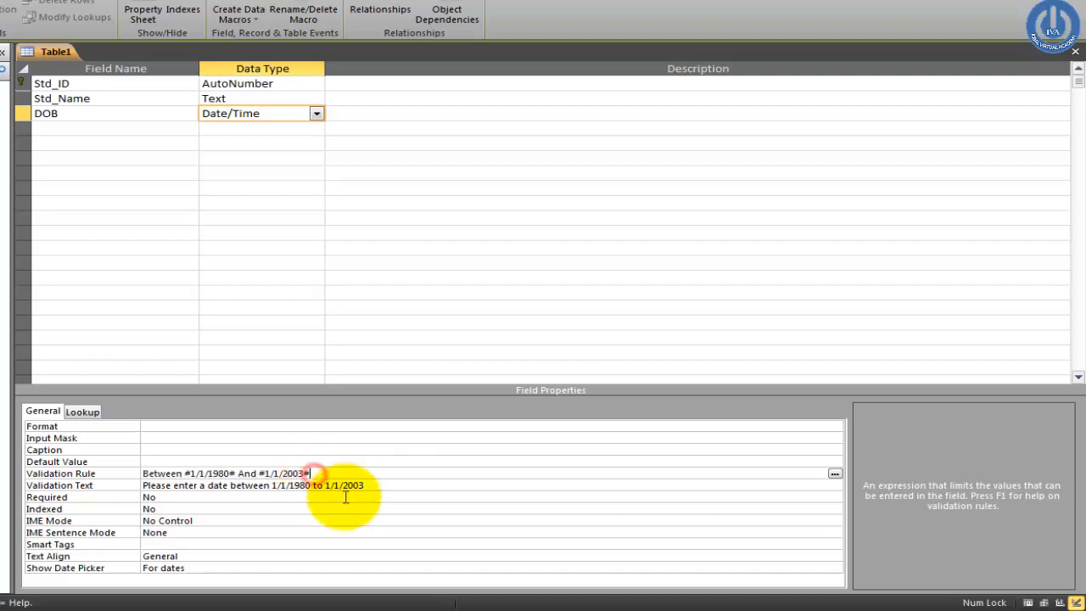
left_click(362, 484)
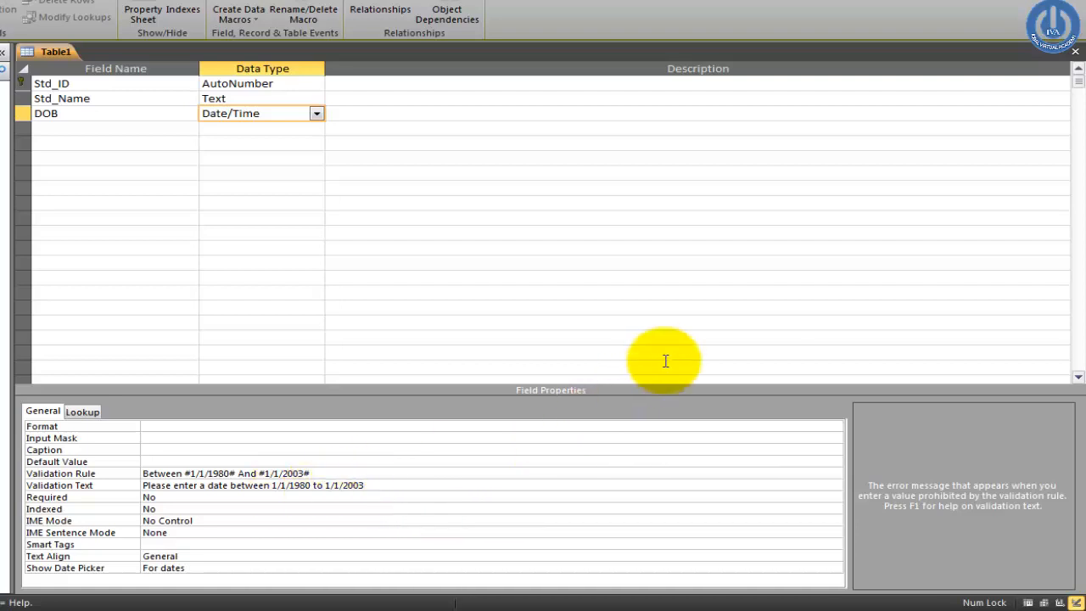
Step: Close the table design and save its changes
left_click(1078, 53)
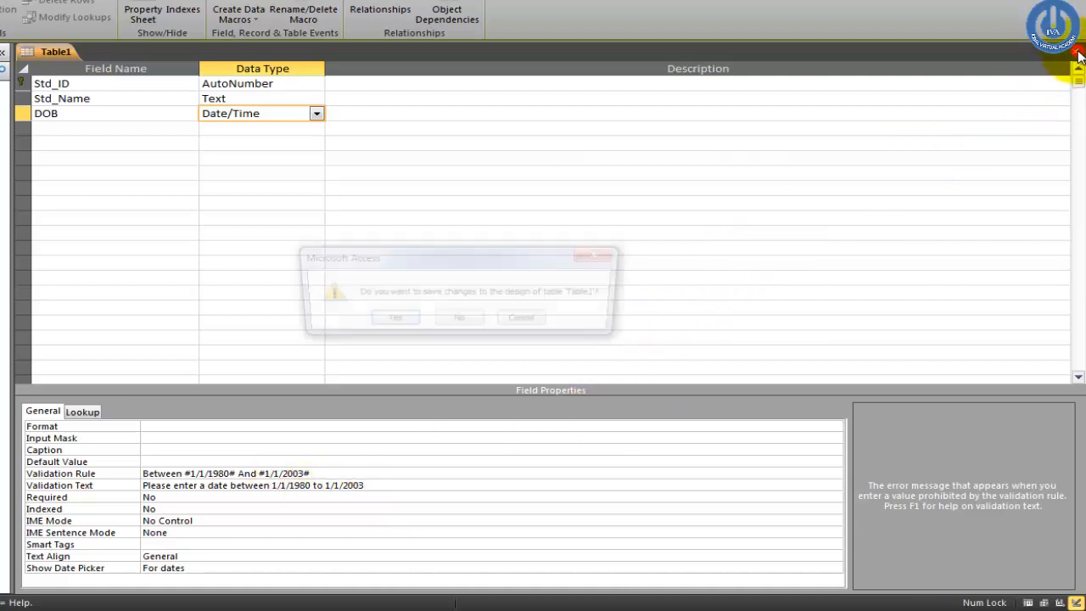
left_click(390, 321)
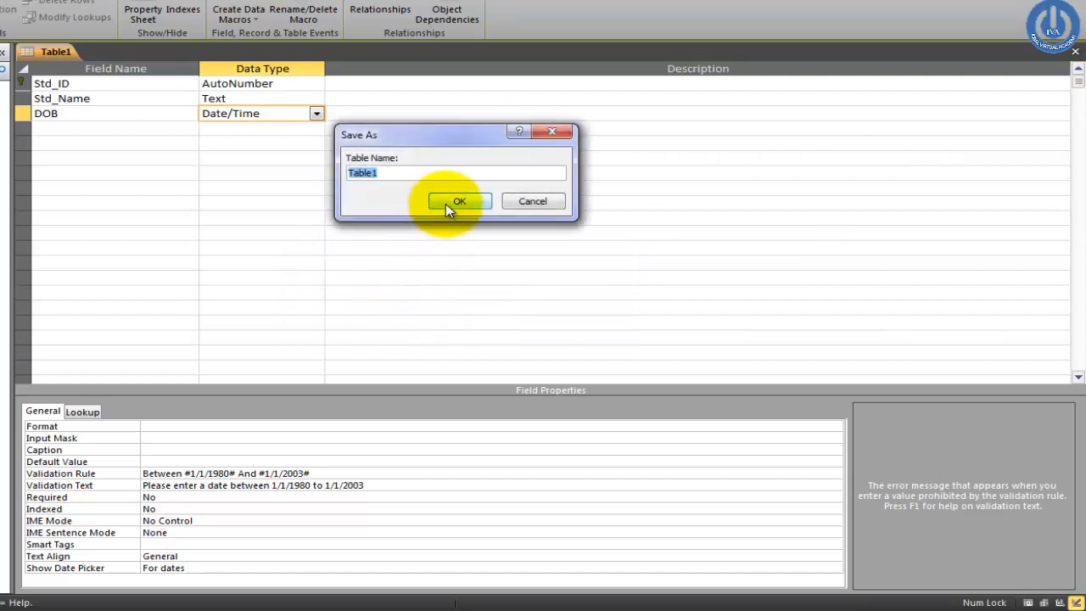
key("BackSpace")
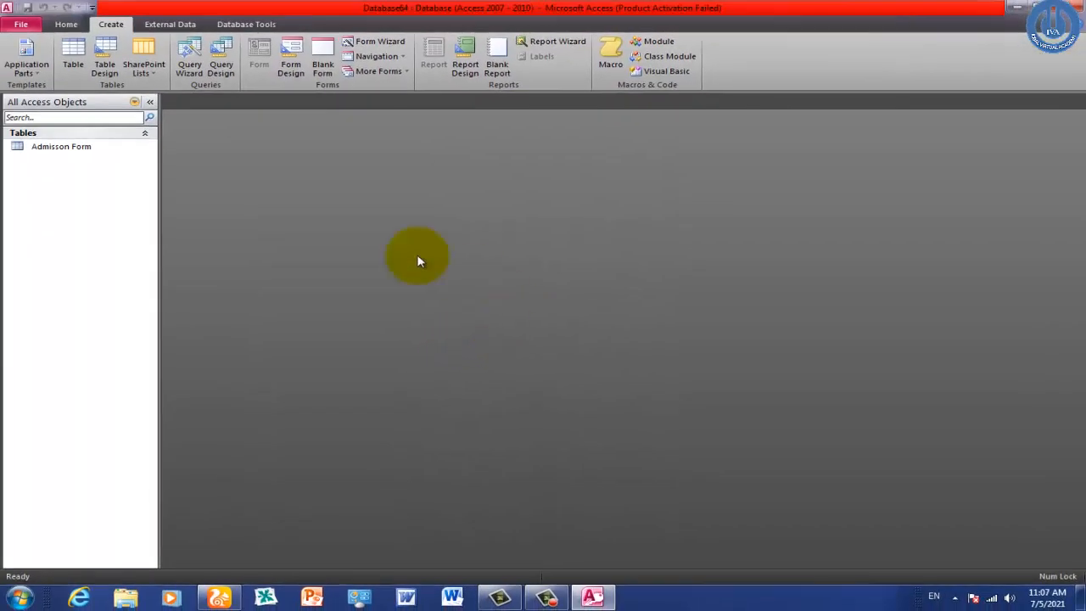
Step: Rename the table from Admisson Form to Admisson Table
left_click(75, 151)
right_click(75, 151)
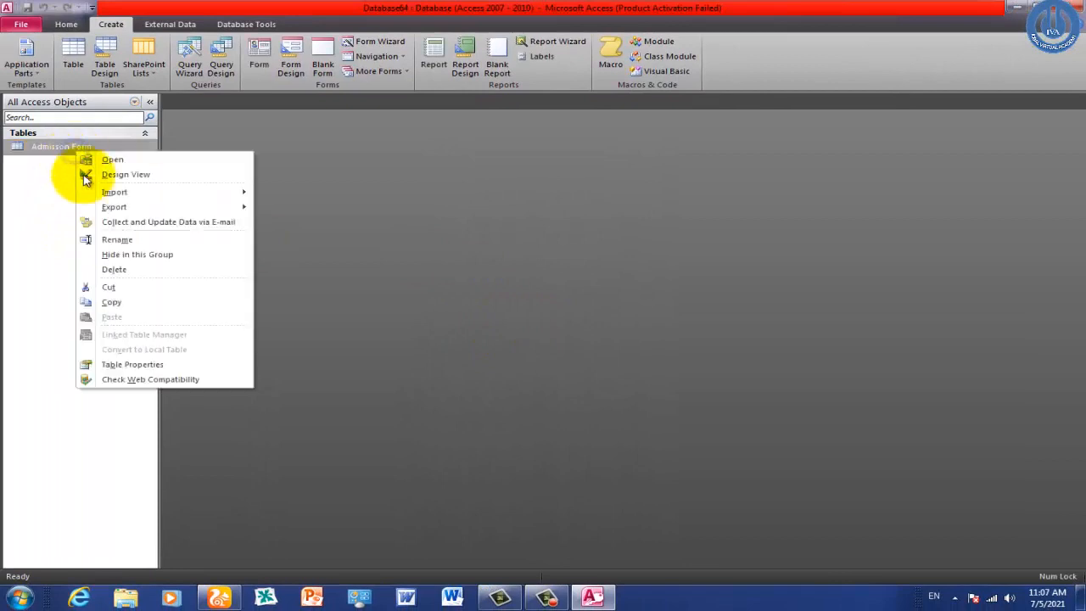
left_click(117, 239)
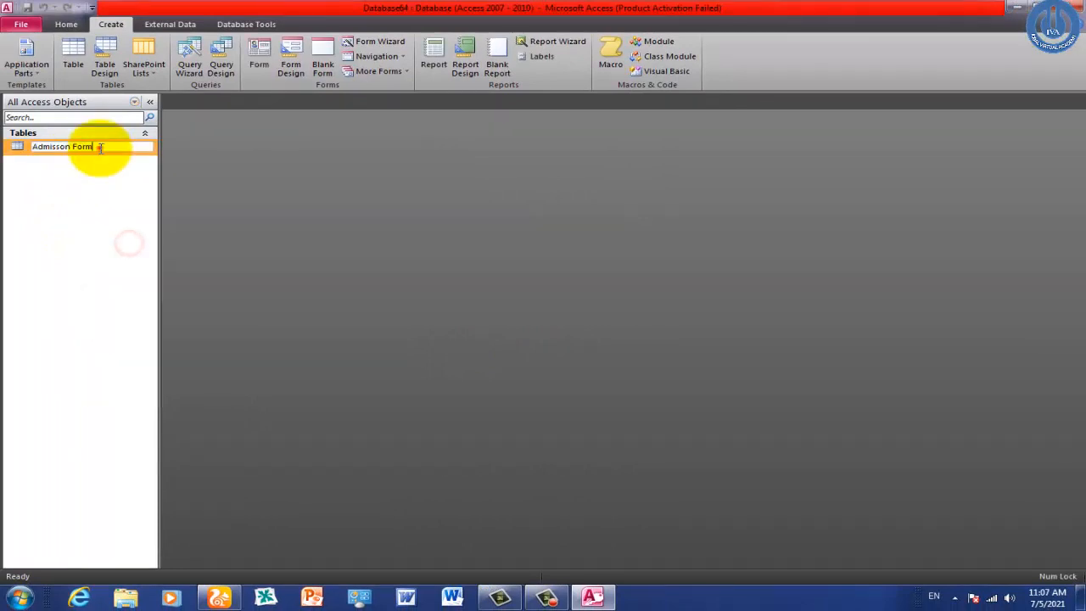
left_click(102, 151)
key("BackSpace")
key("BackSpace")
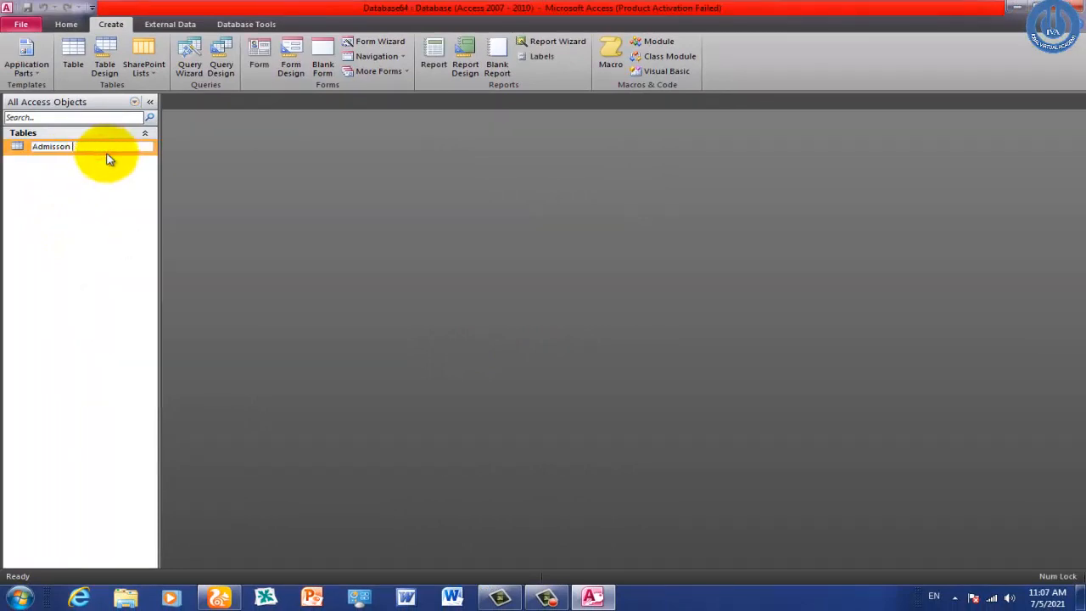
type("Table")
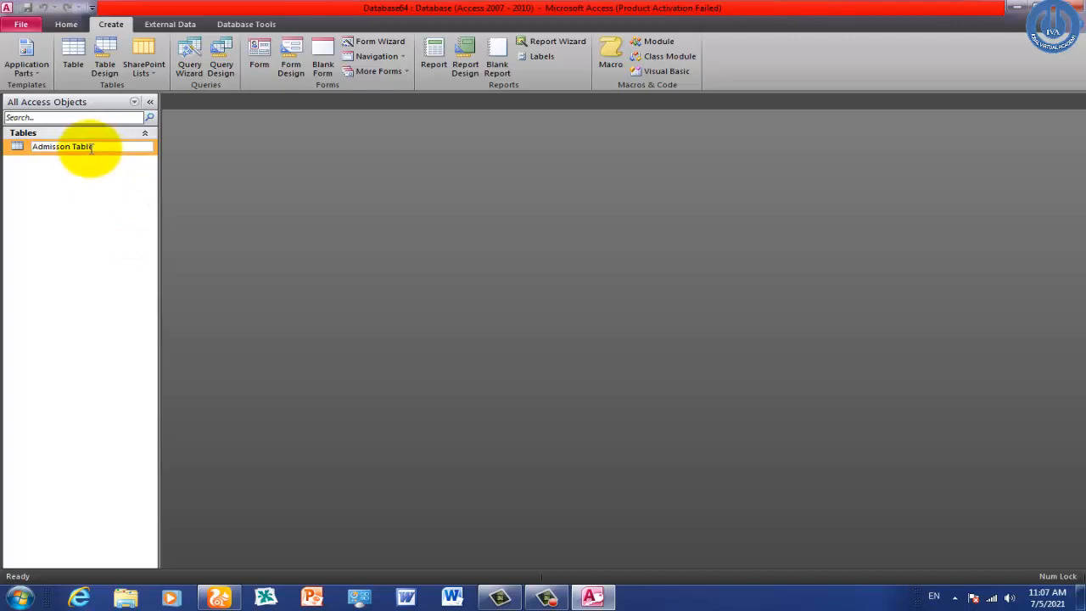
left_click(225, 192)
left_click(94, 194)
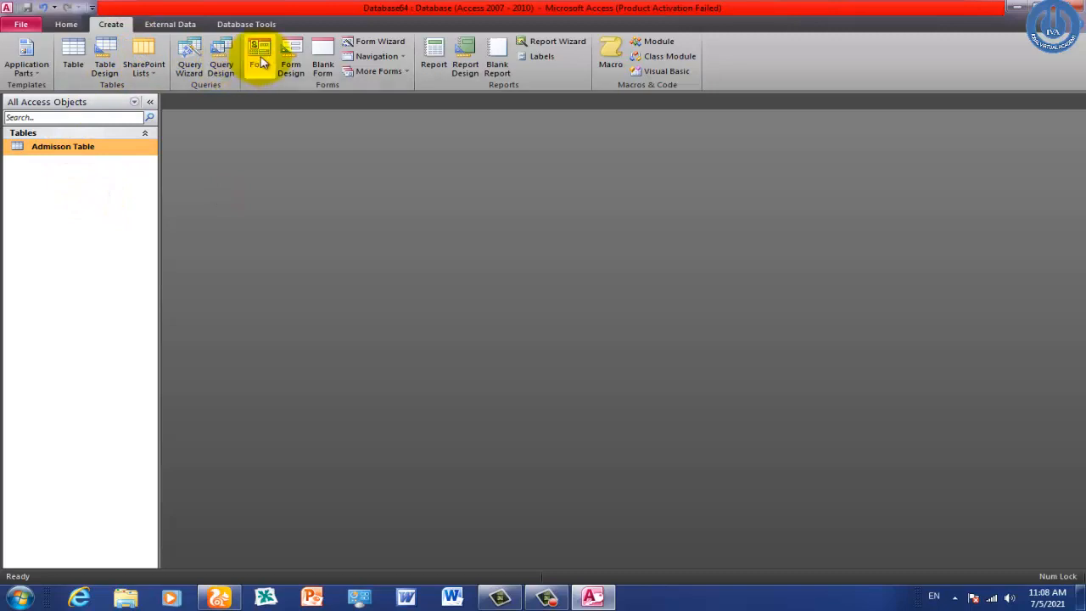
Step: Create a form from Admisson Table and save it under the suggested name
left_click(261, 62)
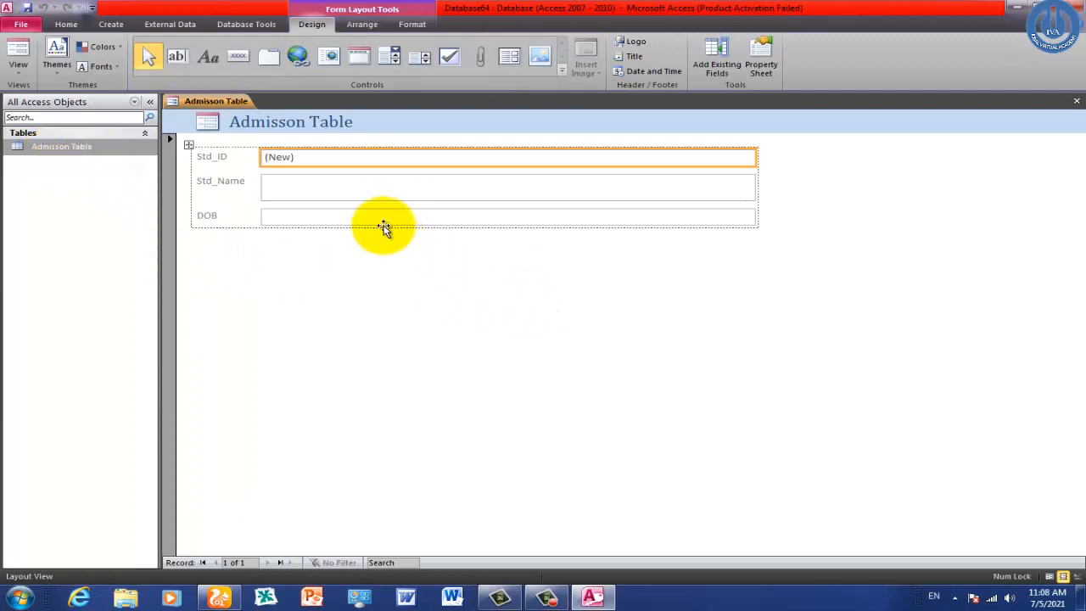
right_click(878, 203)
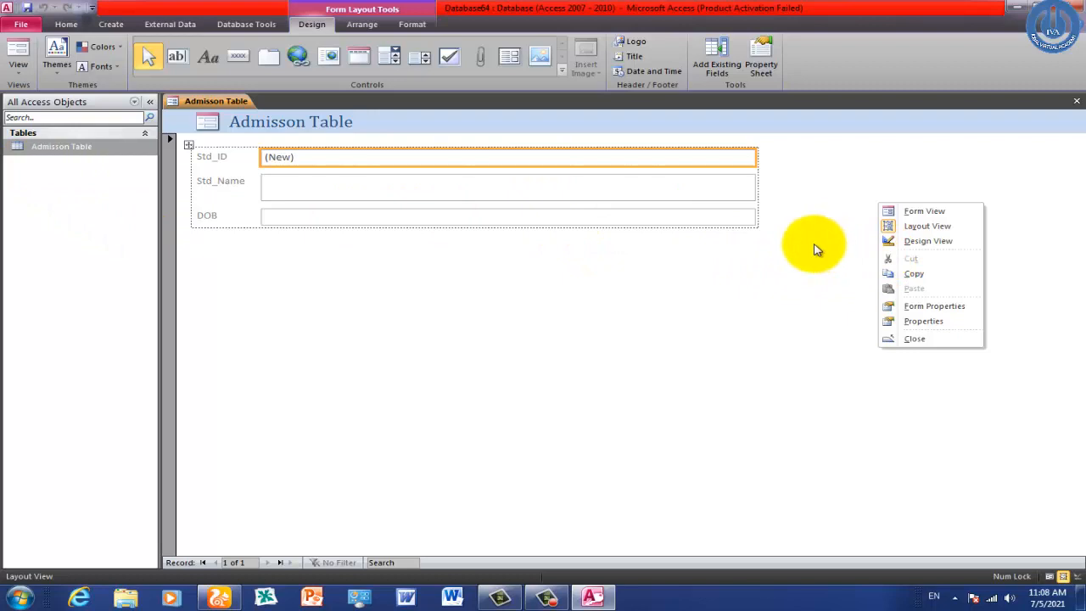
left_click(422, 222)
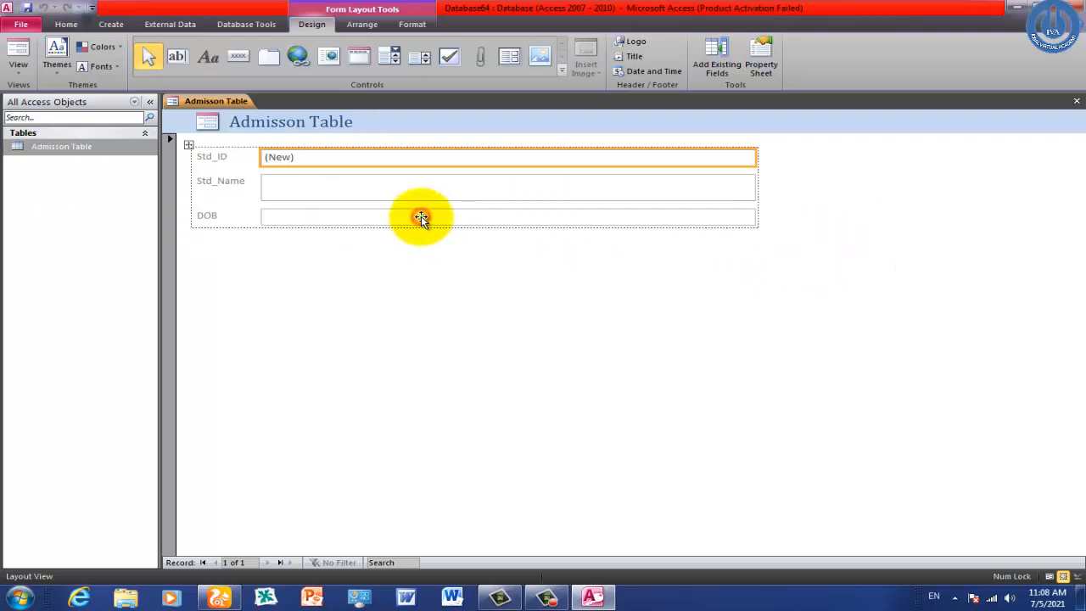
left_click(1077, 101)
left_click(486, 334)
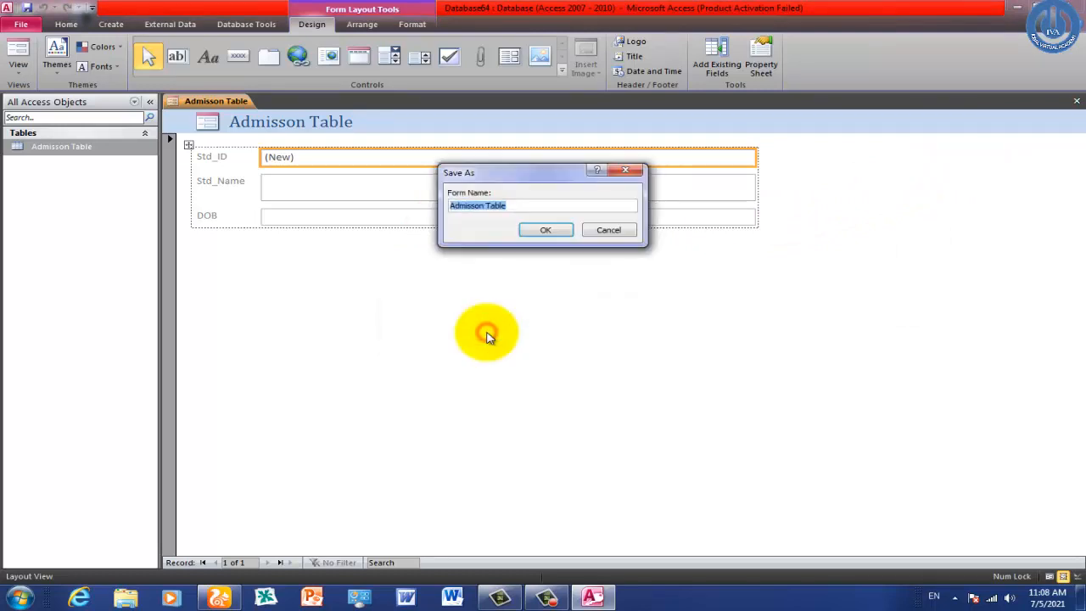
left_click(532, 231)
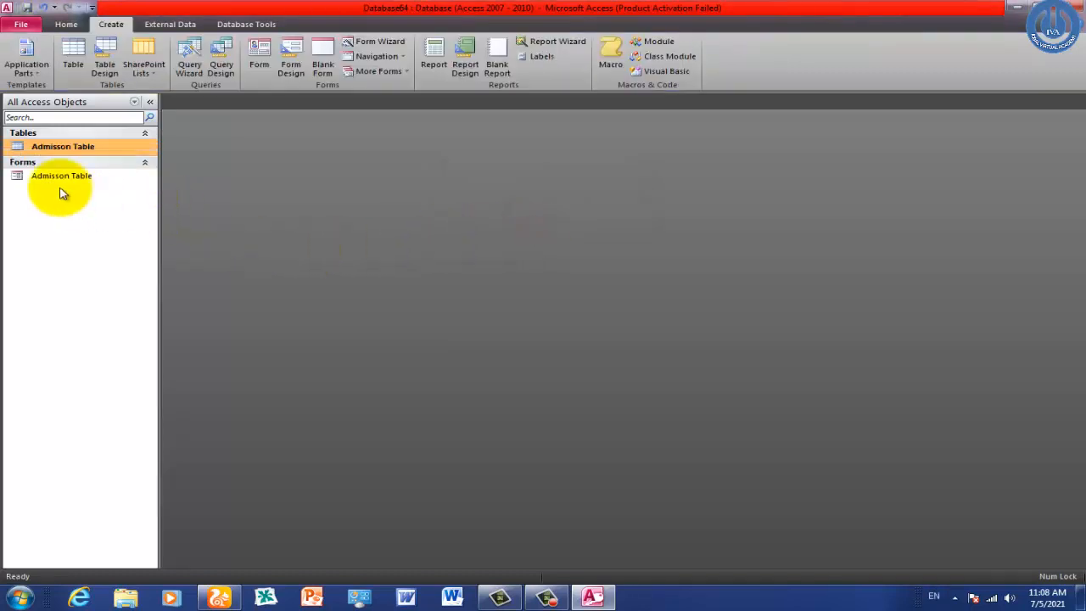
Step: Rename the form to Admisson Form and open it for data entry
left_click(60, 180)
right_click(58, 178)
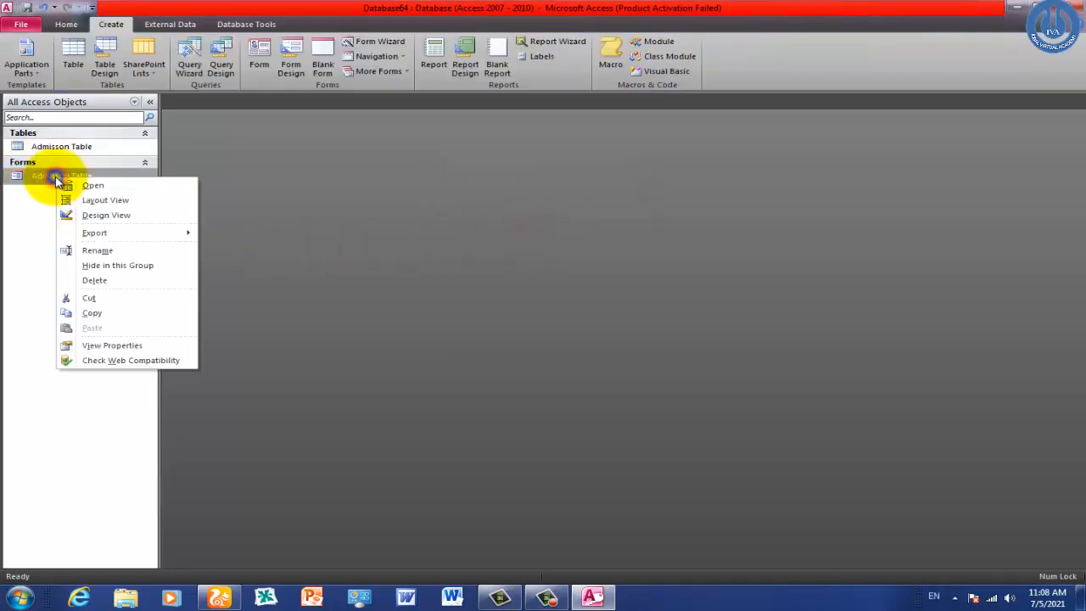
left_click(111, 251)
key("End")
key("BackSpace")
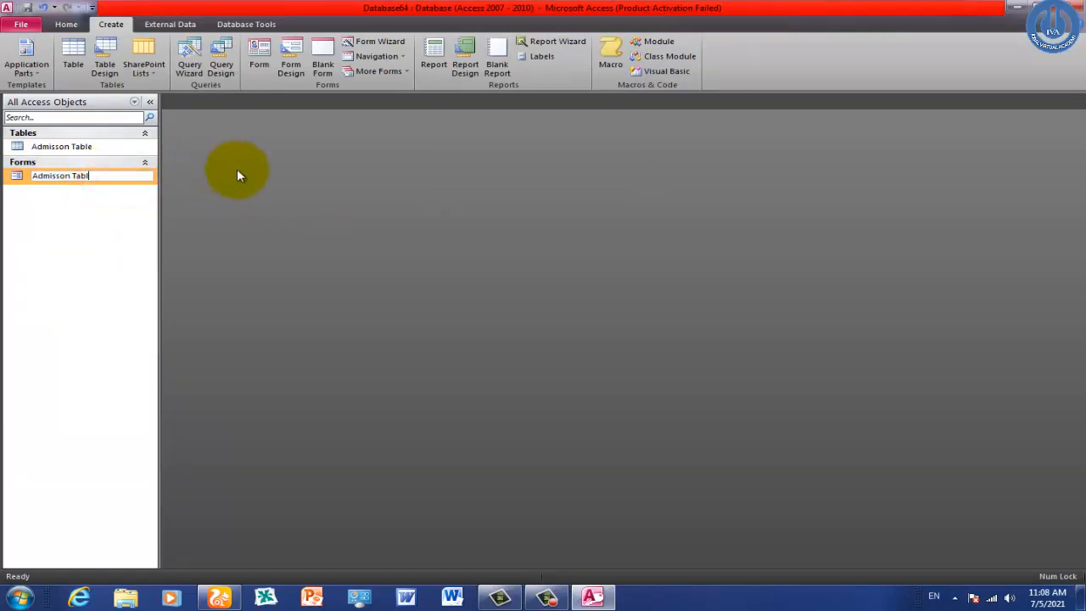
key("BackSpace")
key("BackSpace")
key("BackSpace")
key("BackSpace")
type("Form")
left_click(384, 229)
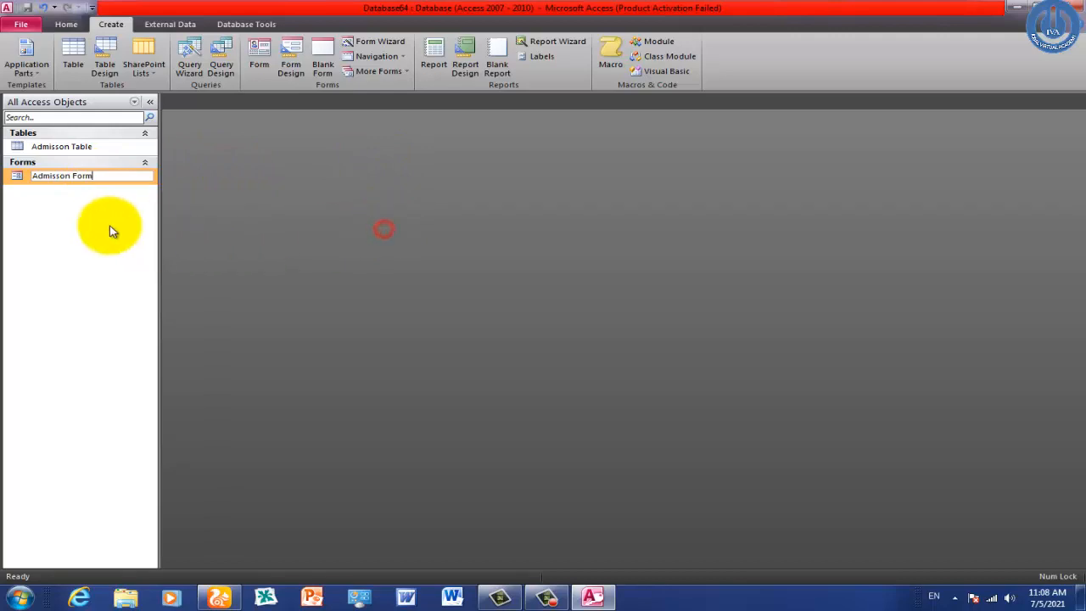
left_click(109, 228)
double_click(84, 175)
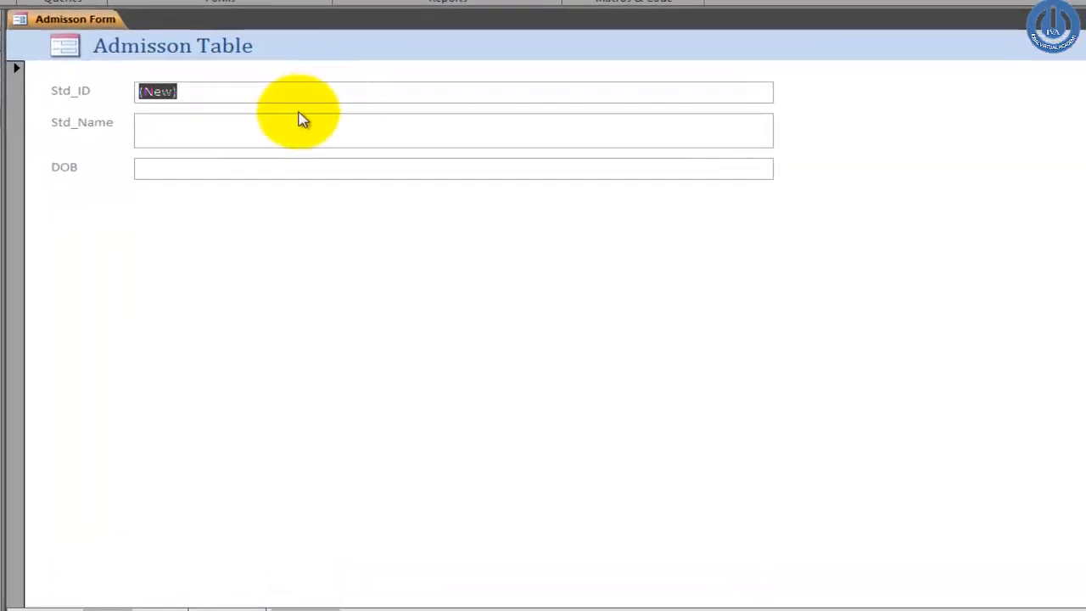
Step: Enter a student's name and today's date as DOB, which triggers the out-of-range warning
left_click(314, 153)
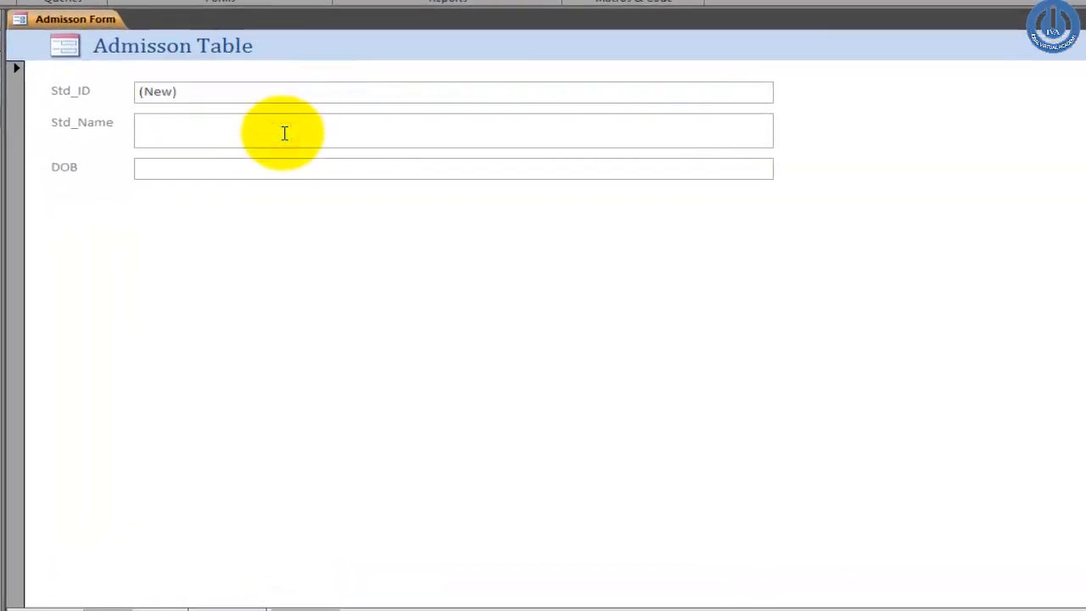
type("j")
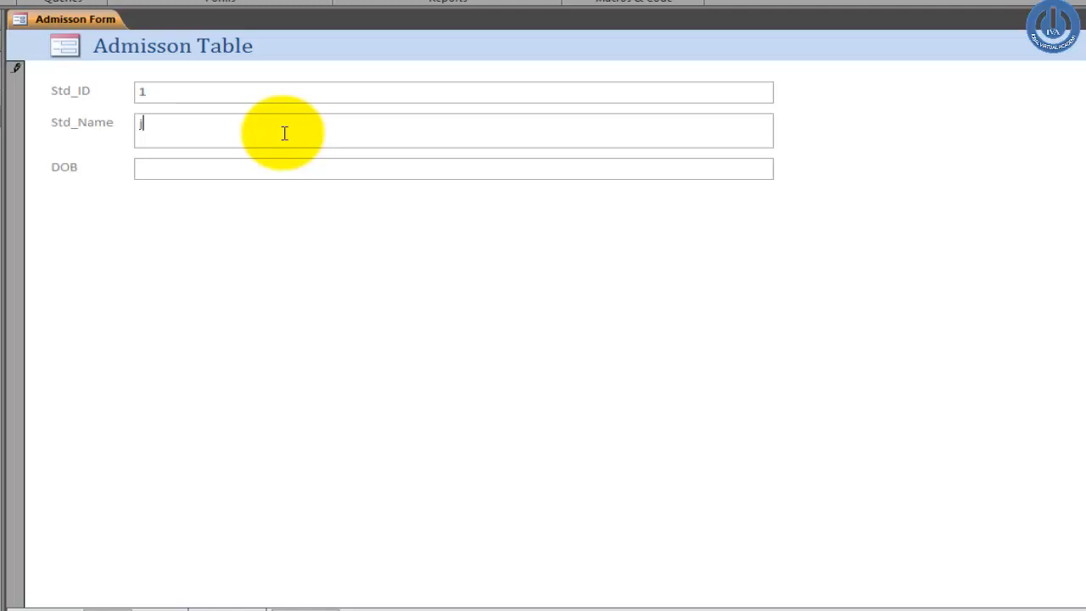
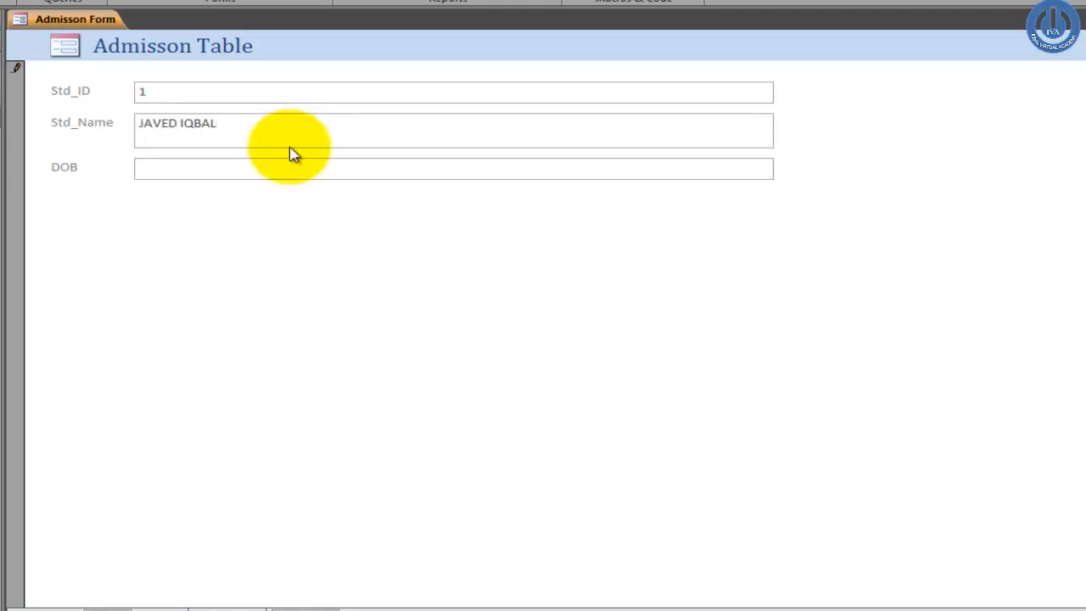
left_click(298, 169)
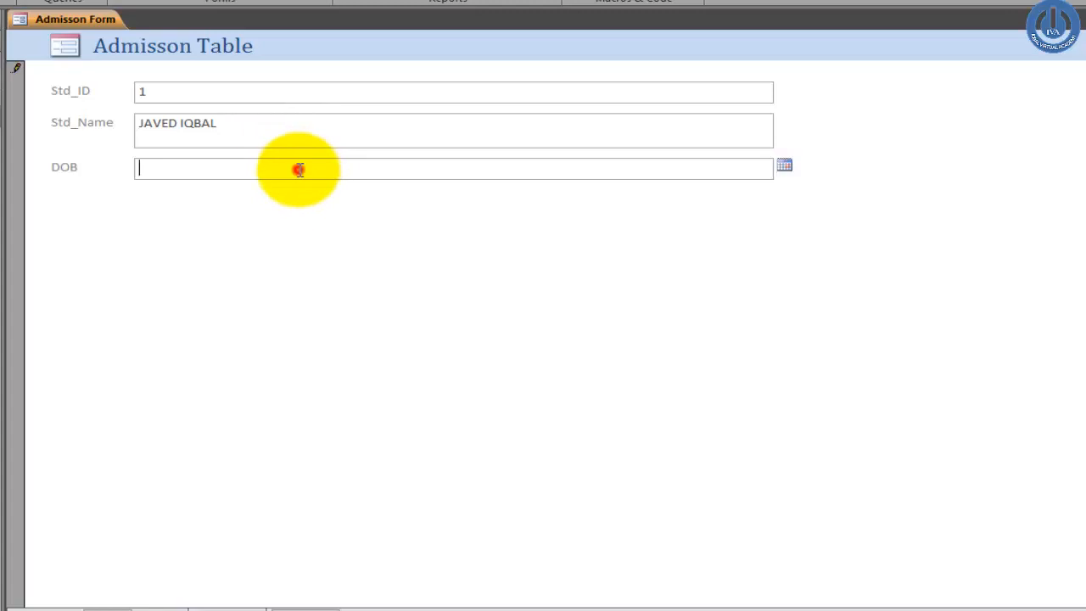
left_click(784, 168)
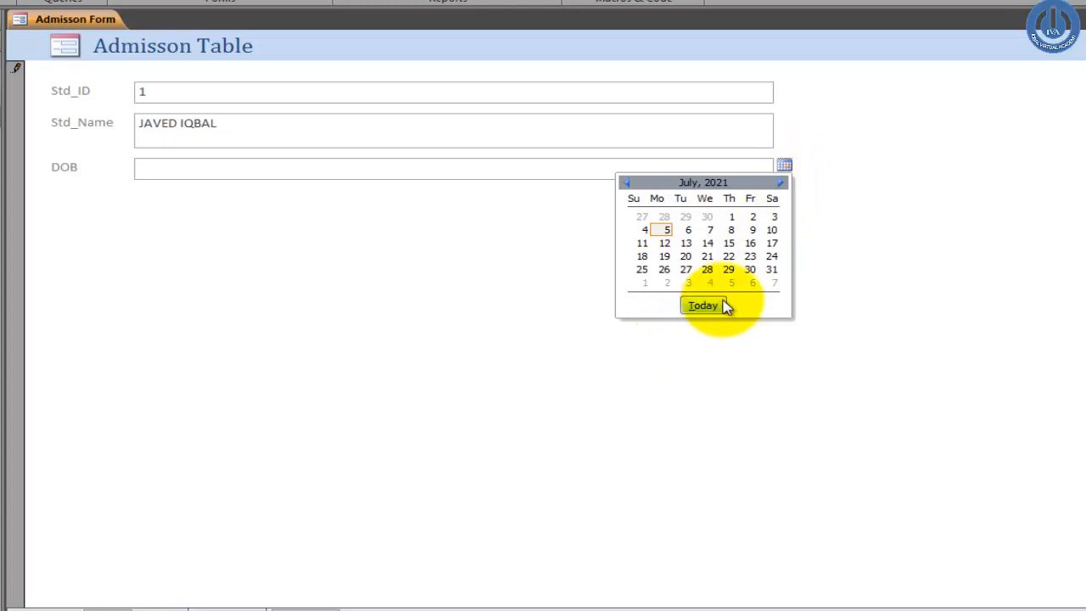
left_click(720, 306)
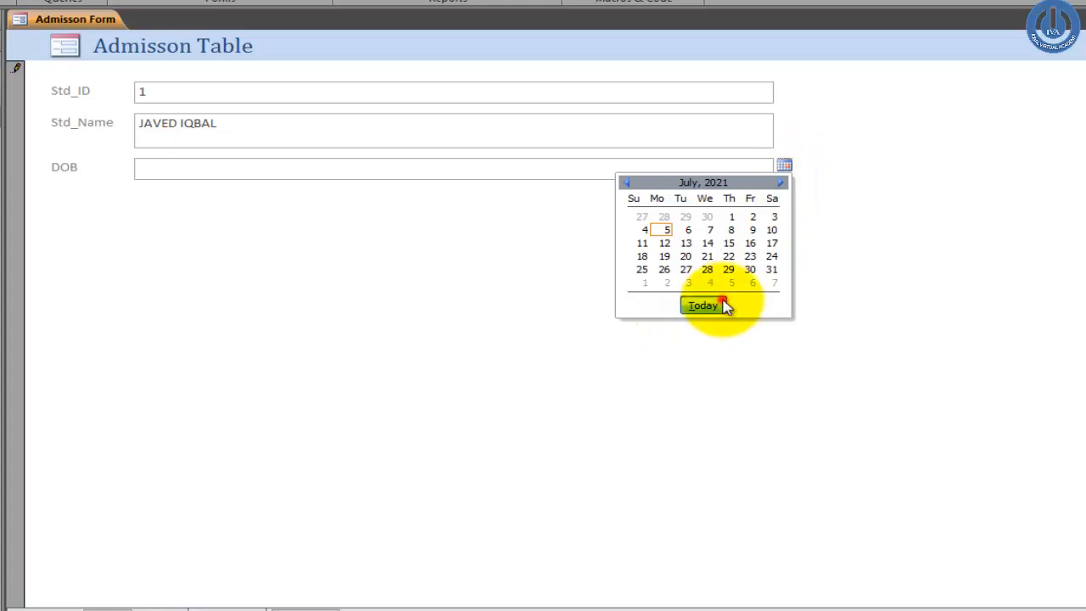
left_click(302, 132)
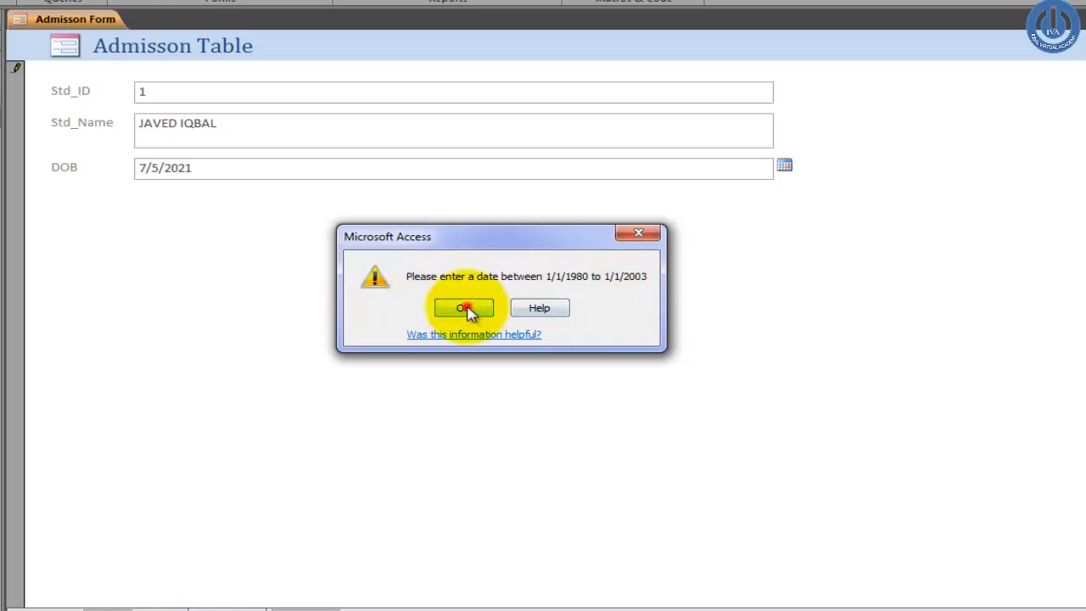
left_click(466, 309)
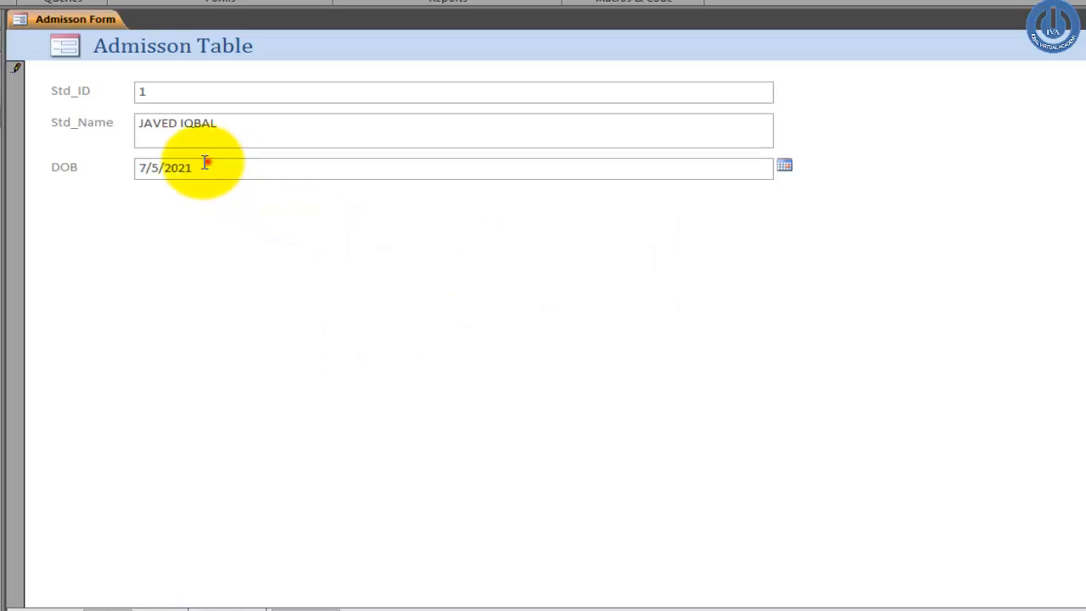
Step: Test DOB years 2002 and then 1970, dismissing the out-of-range warning
left_click_drag(205, 162, 166, 174)
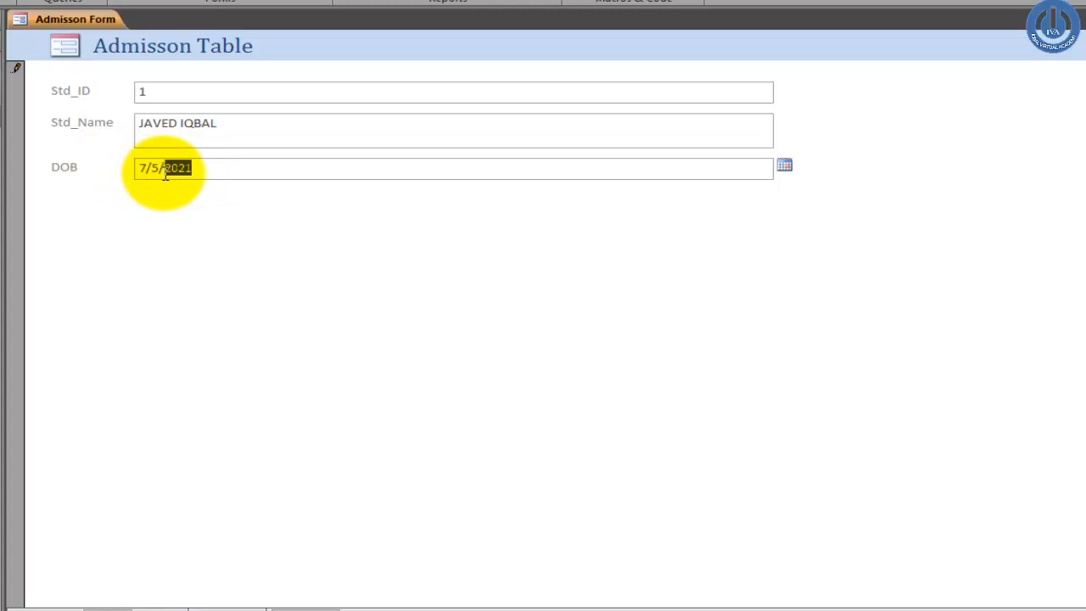
type("2")
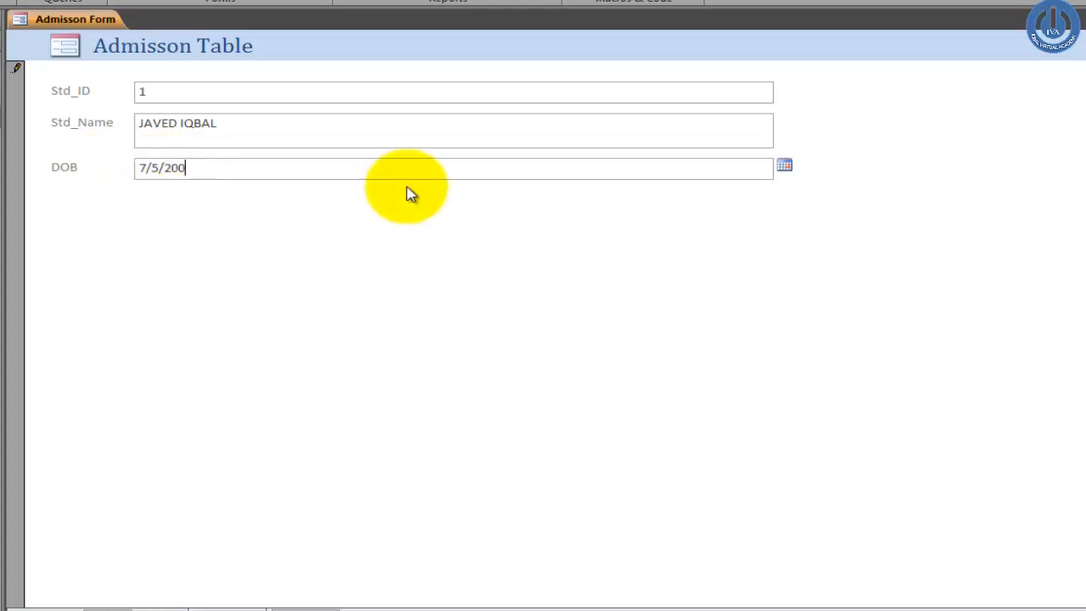
left_click(308, 131)
left_click(255, 170)
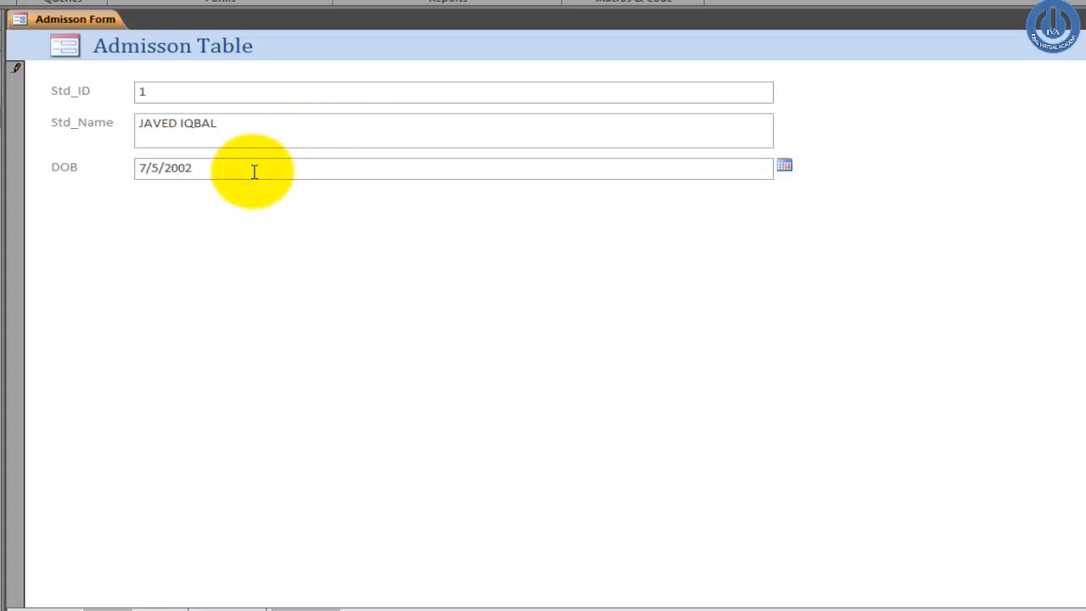
left_click_drag(220, 168, 92, 168)
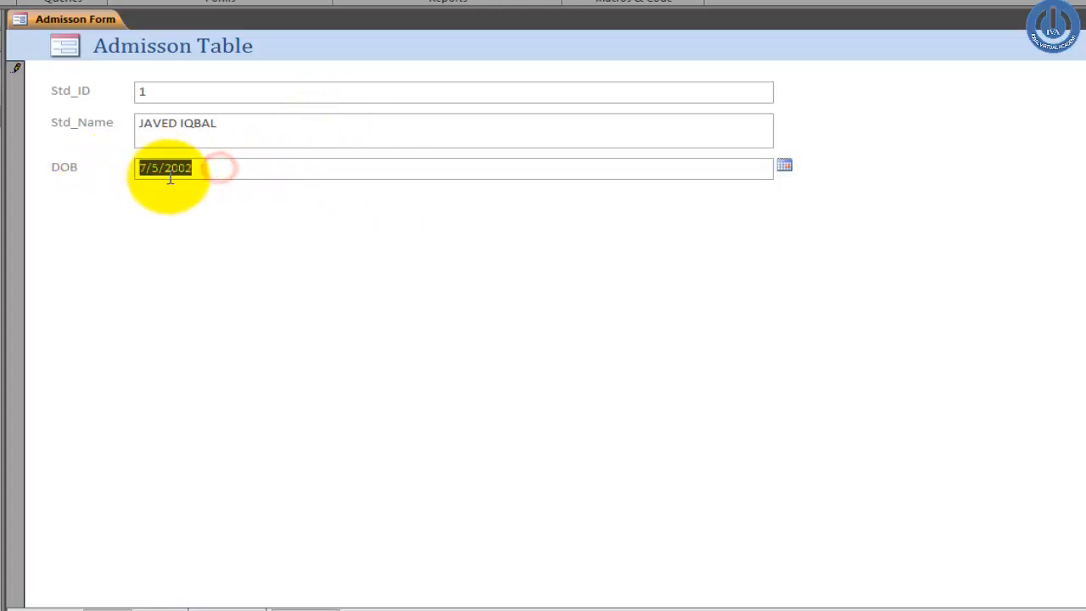
type("1")
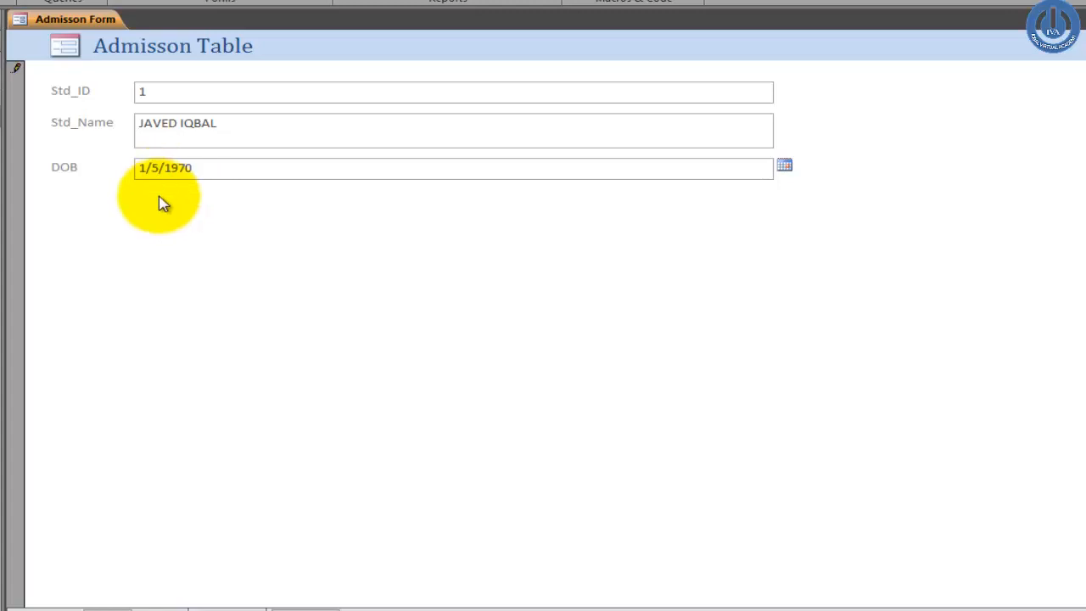
left_click(233, 141)
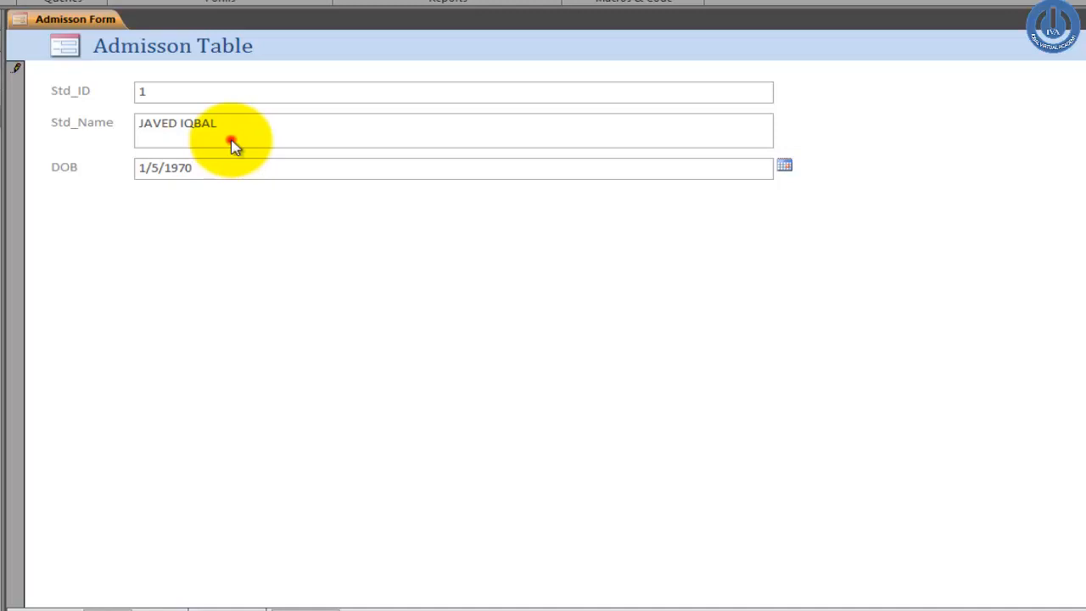
left_click(465, 309)
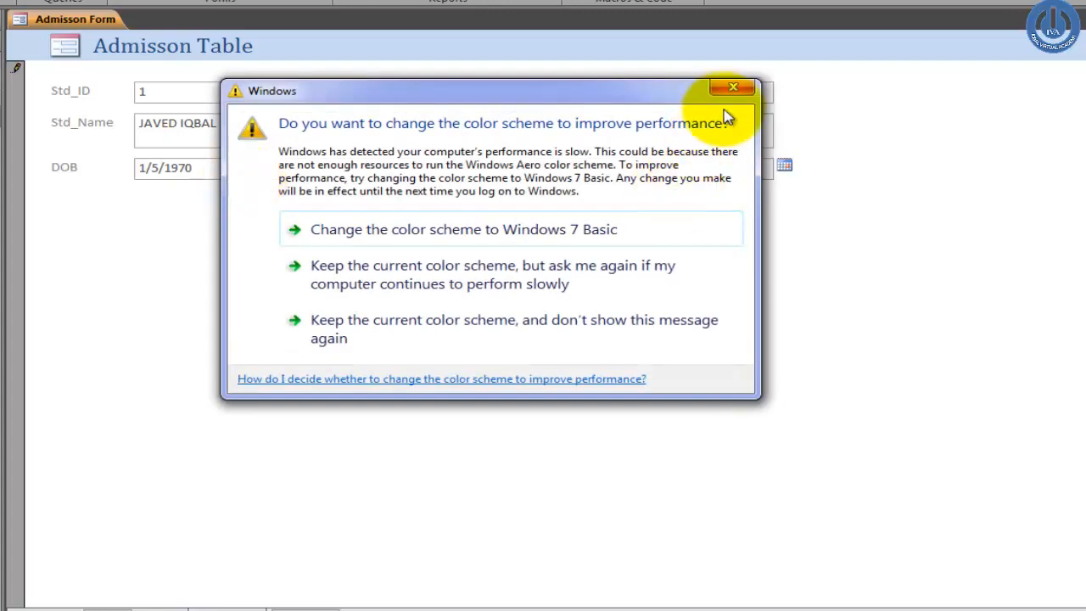
Step: Change the DOB year to 1980 so 1/5/1980 is accepted, then reselect the date
left_click(733, 89)
left_click(206, 169)
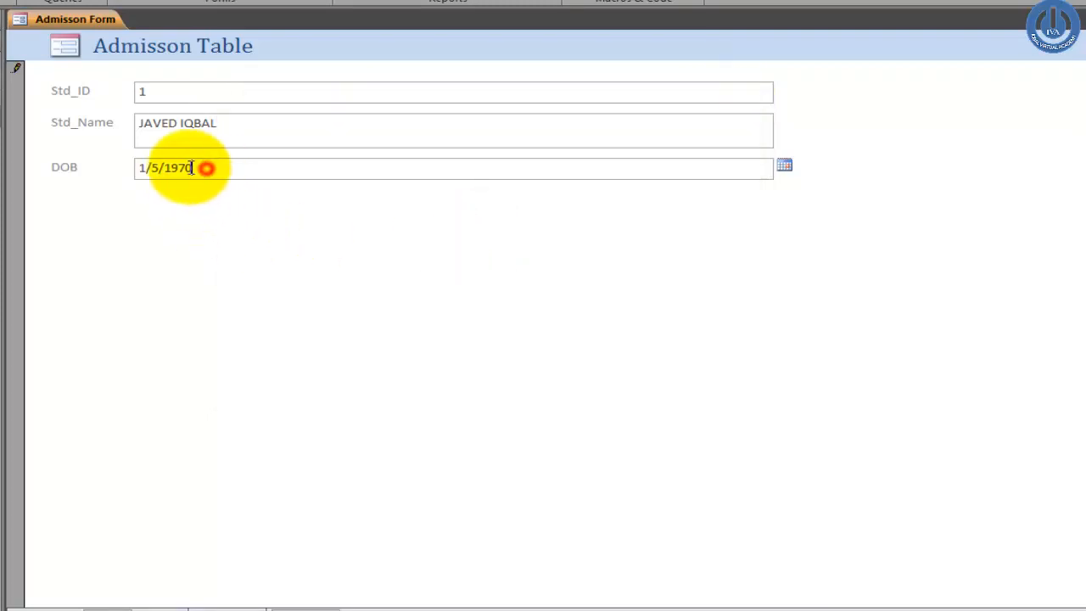
left_click_drag(193, 168, 177, 168)
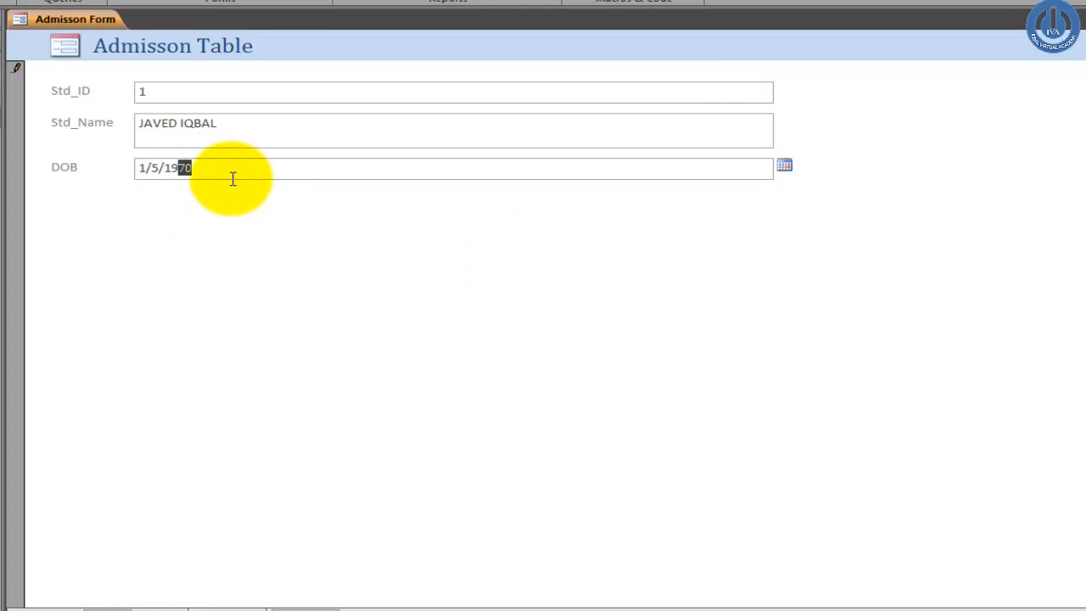
type("80")
left_click(230, 123)
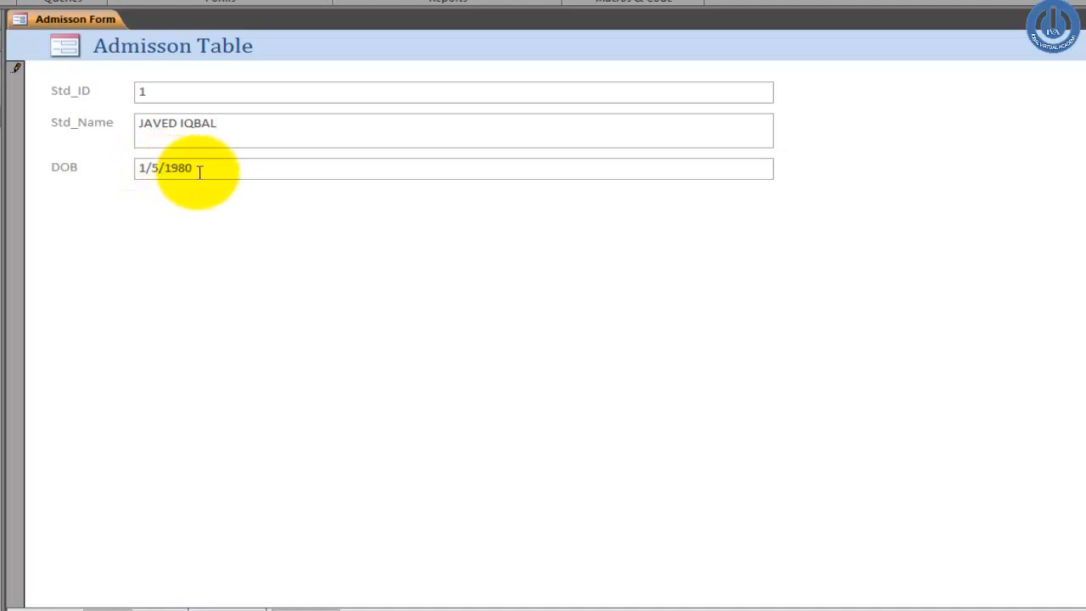
left_click(199, 168)
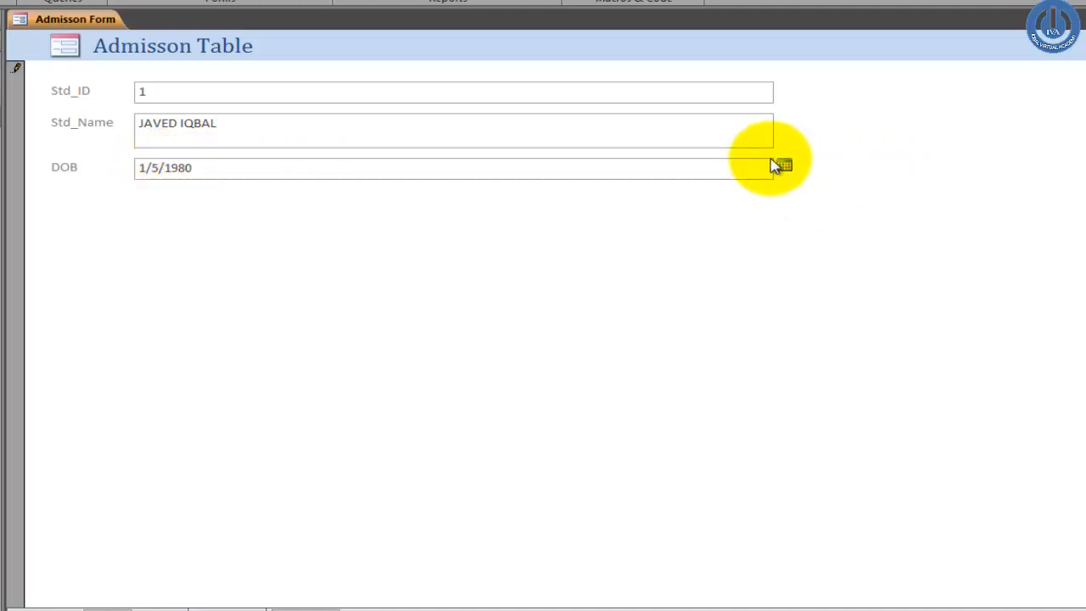
left_click(273, 170)
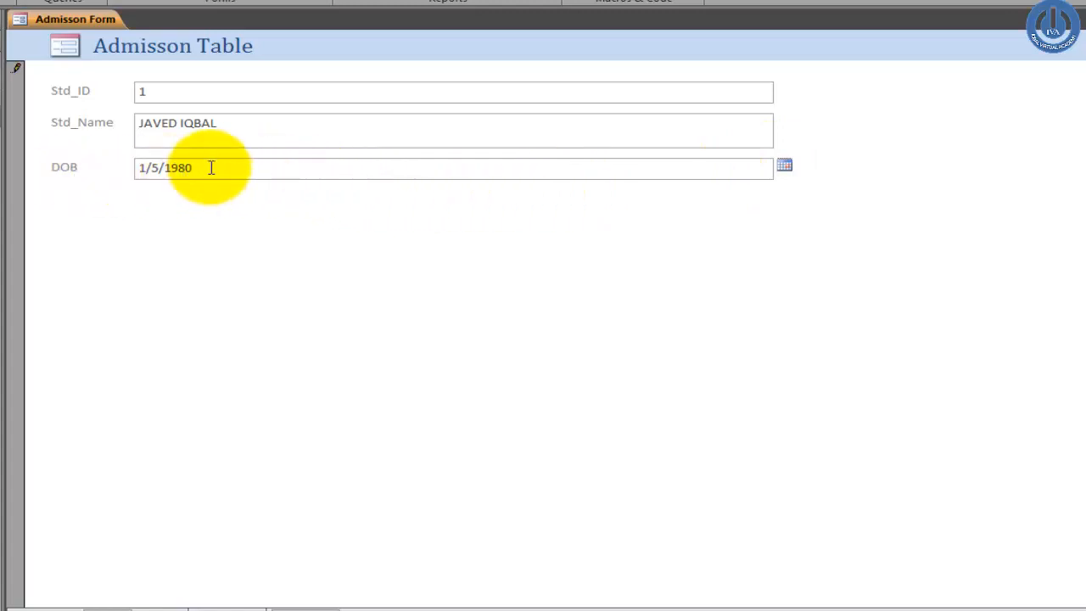
left_click_drag(211, 168, 112, 167)
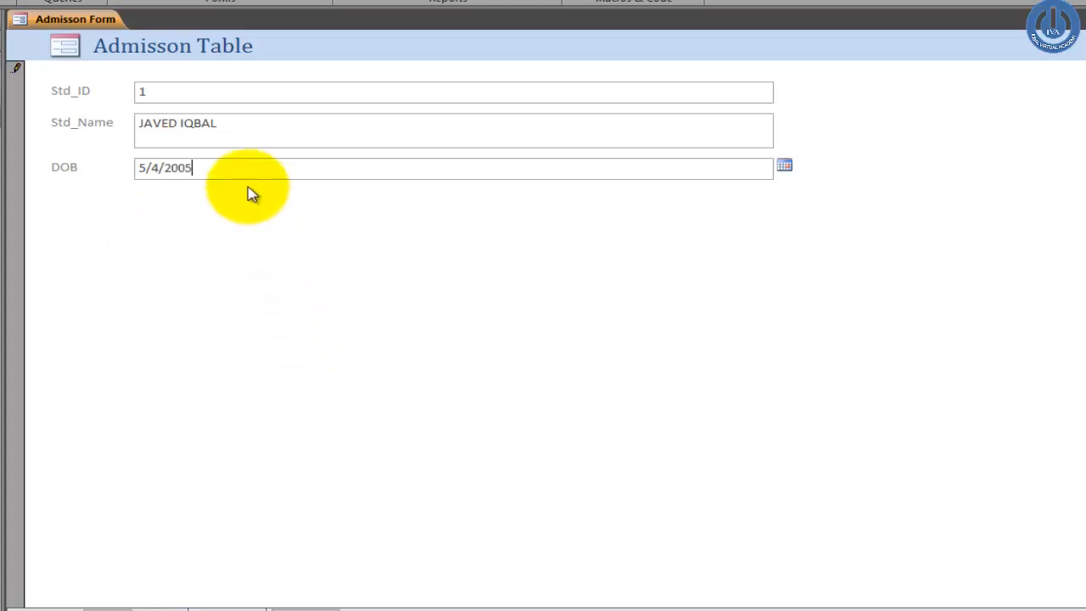
Step: Retest DOB as 5/4/2003 and dismiss the 1/1/1980–1/1/2003 rejection warning
left_click(233, 137)
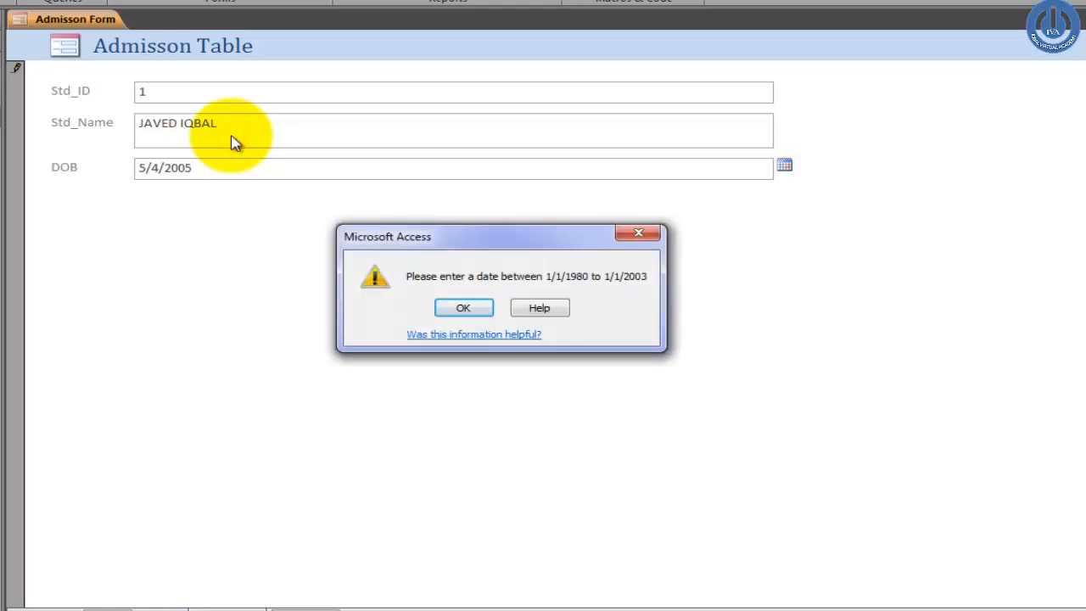
left_click(472, 311)
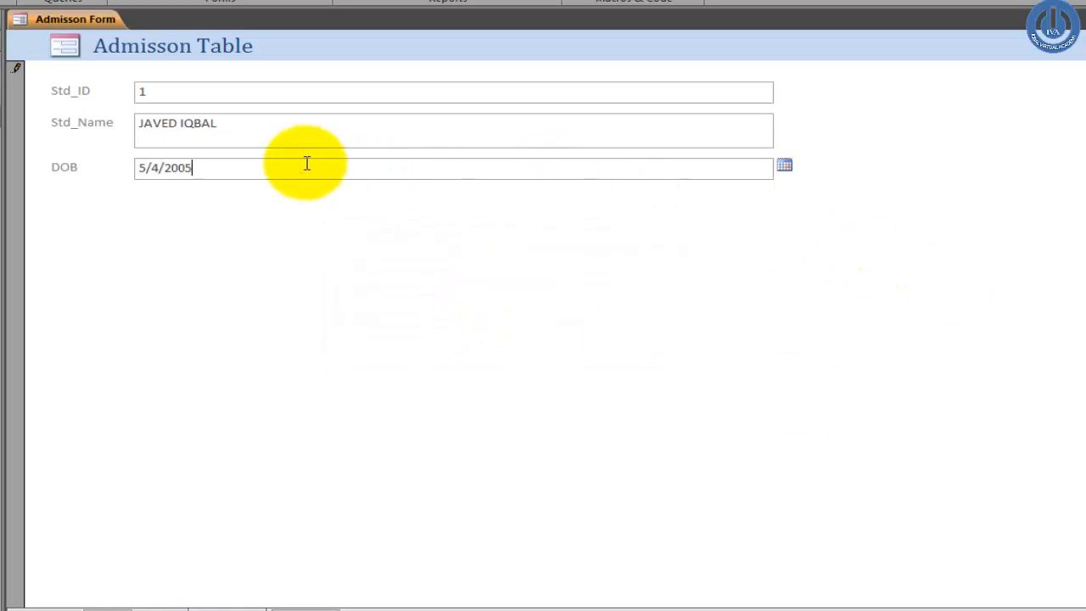
left_click(284, 136)
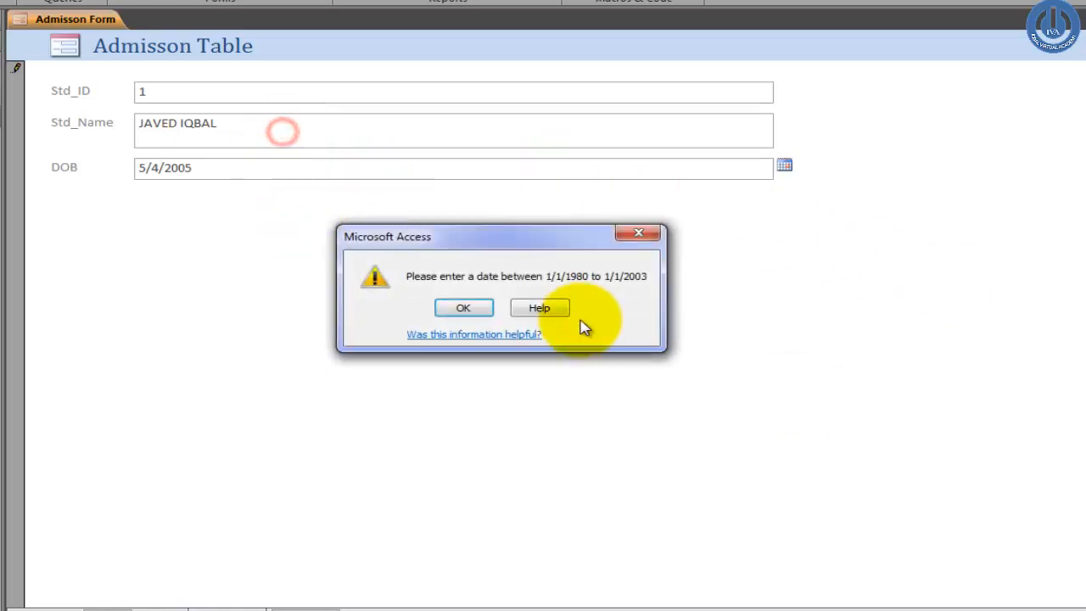
left_click(478, 308)
key("BackSpace")
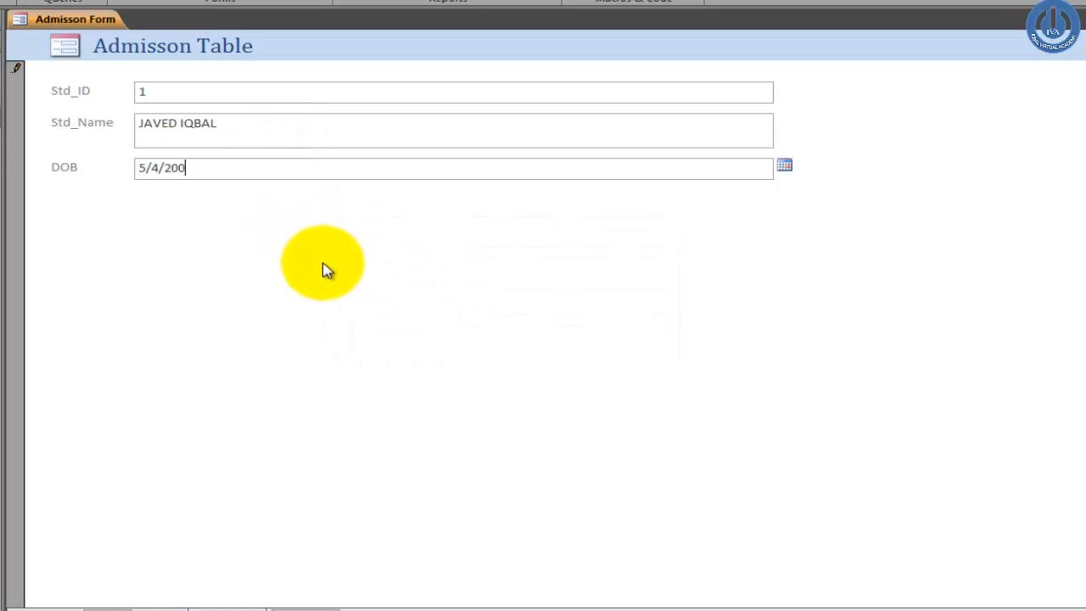
type("3")
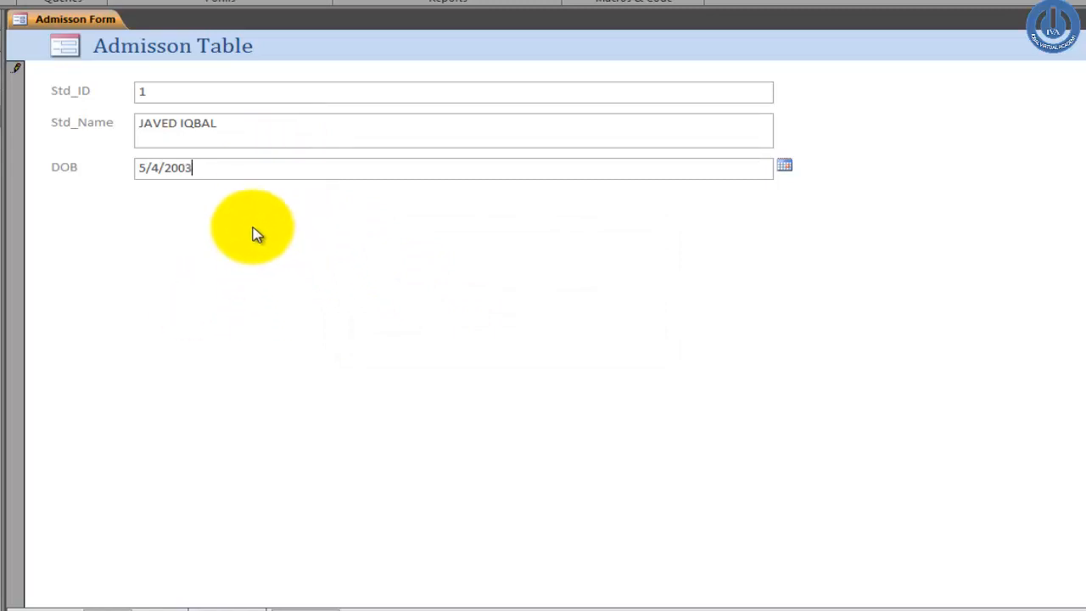
left_click(245, 146)
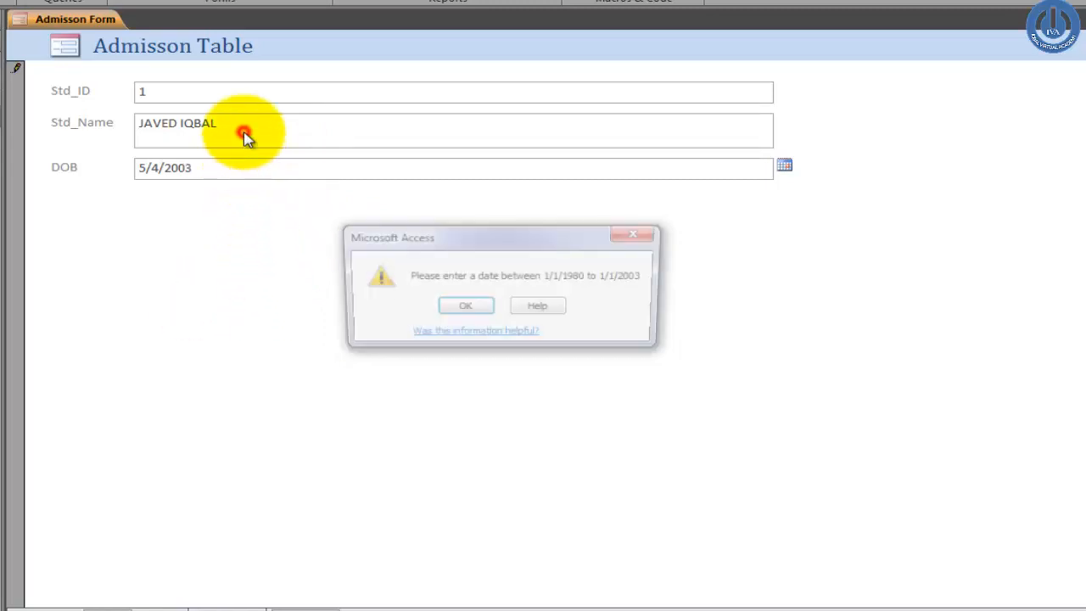
left_click(465, 308)
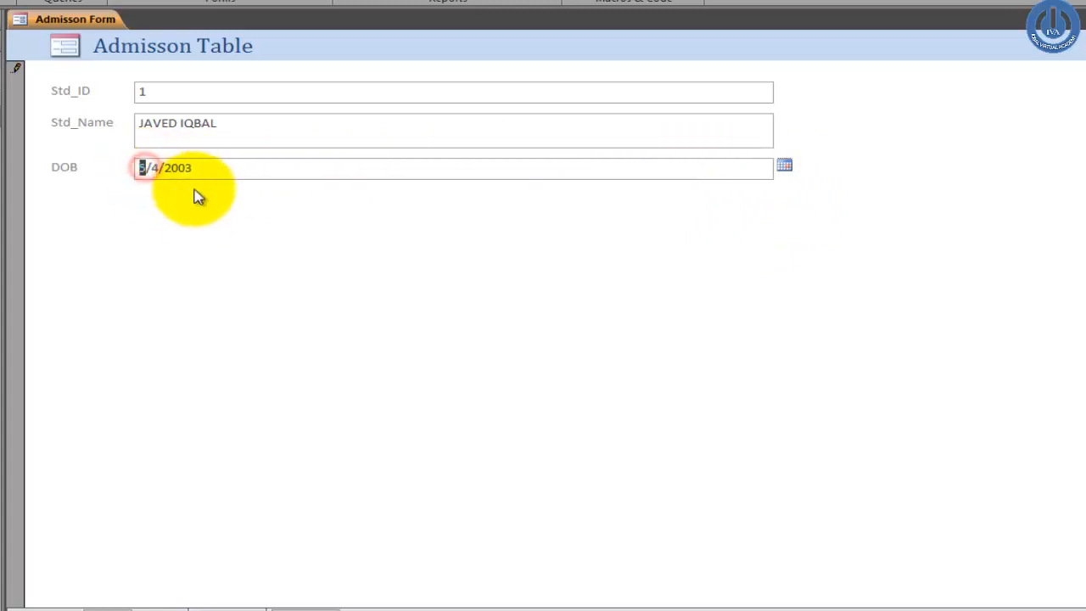
Step: Change the DOB to 8/4/2003 and dismiss the validation warning that rejects it
key("BackSpace")
type("1")
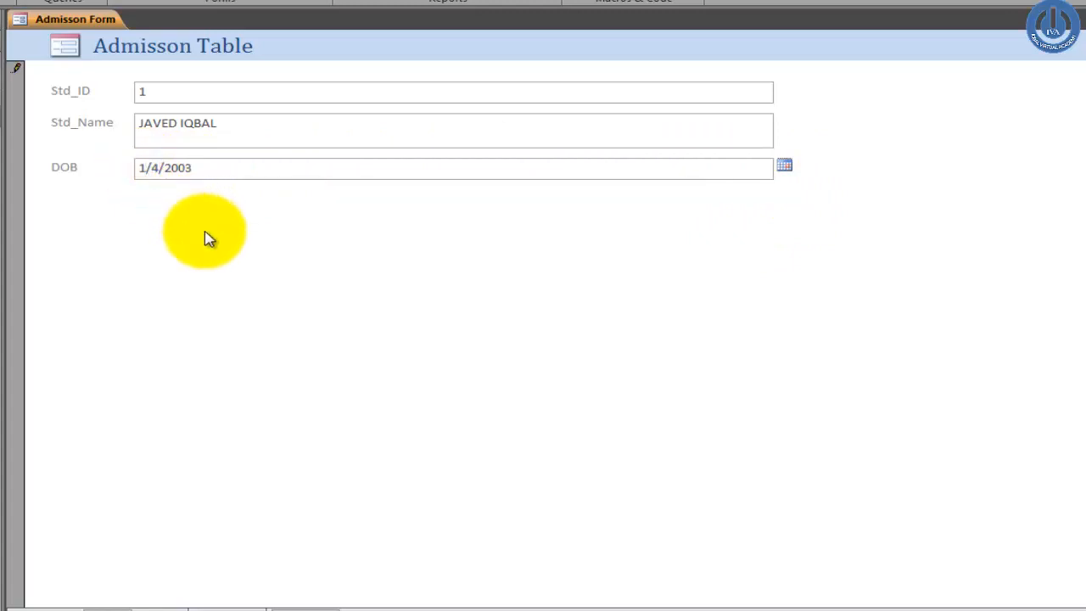
left_click(242, 171)
left_click(252, 117)
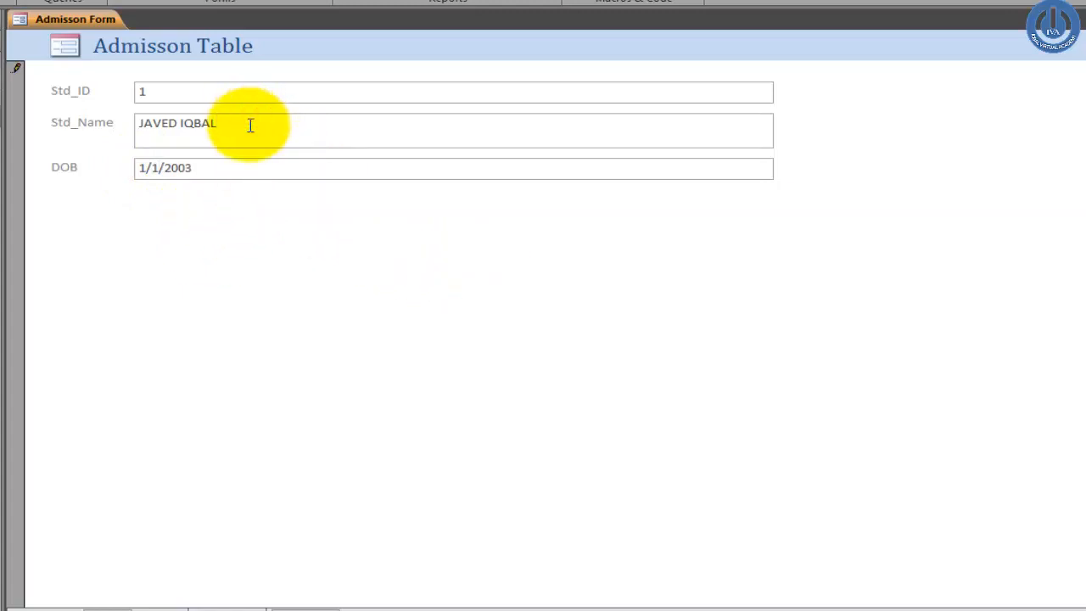
left_click(188, 167)
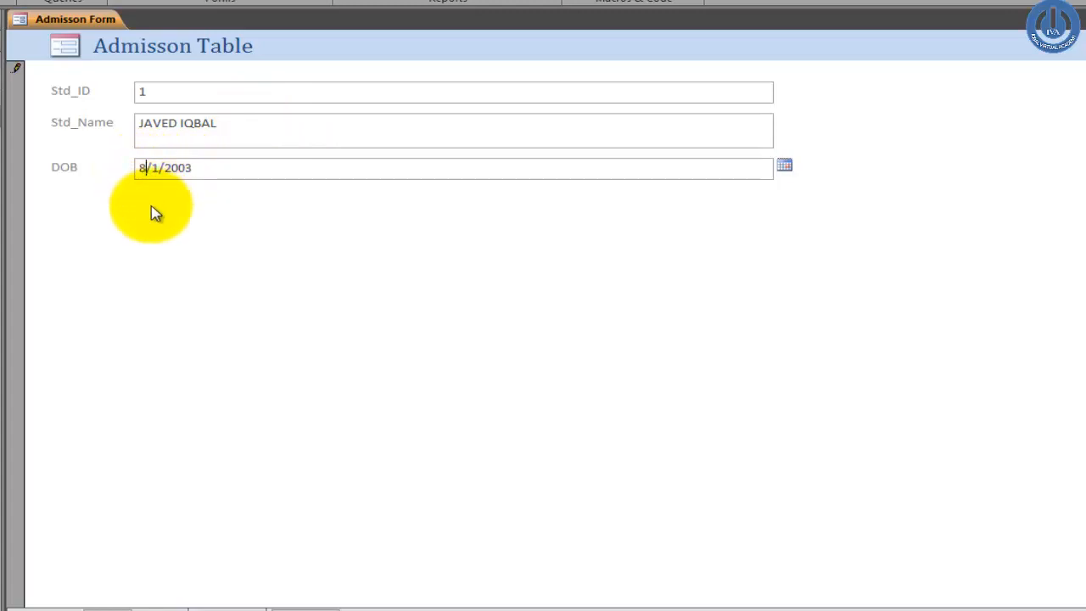
left_click(154, 167)
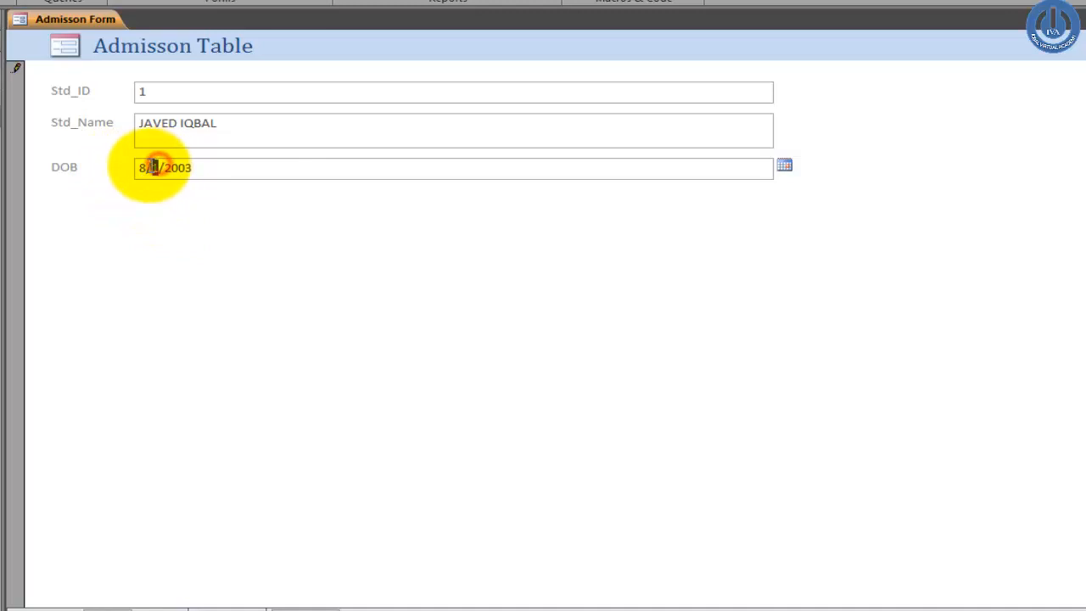
type("4")
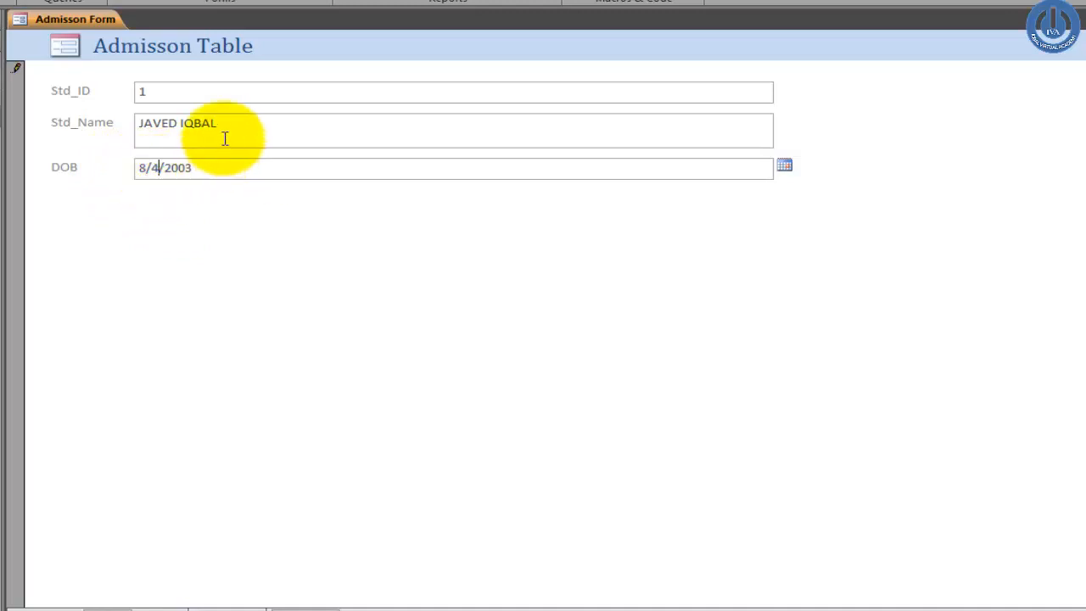
left_click(225, 139)
left_click(450, 304)
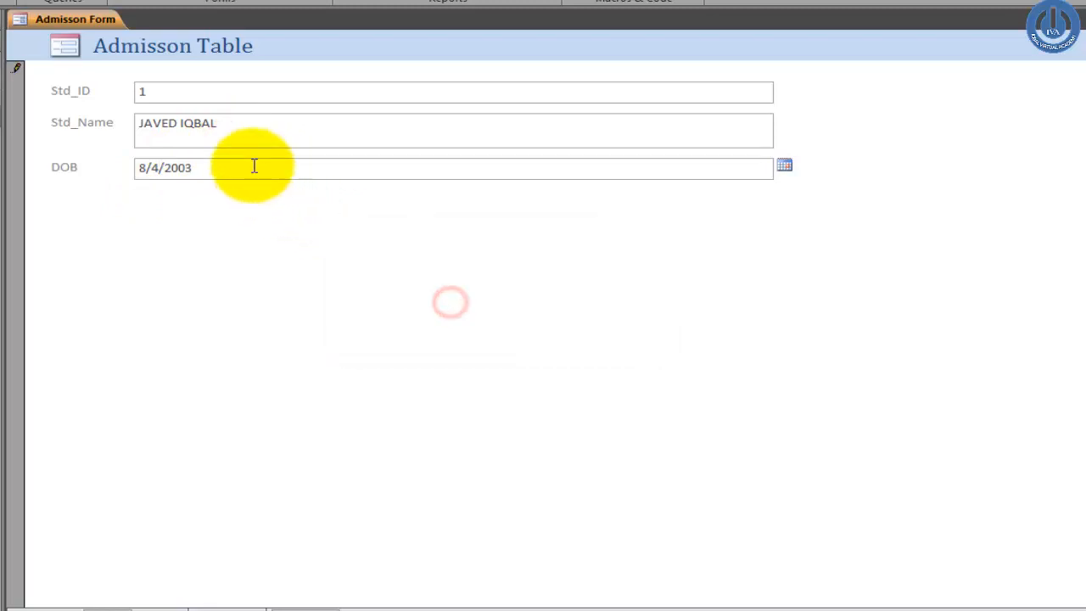
Step: Correct the DOB year to 2002 so 8/4/2002 is accepted, and close the Admisson Form
left_click(253, 166)
key("BackSpace")
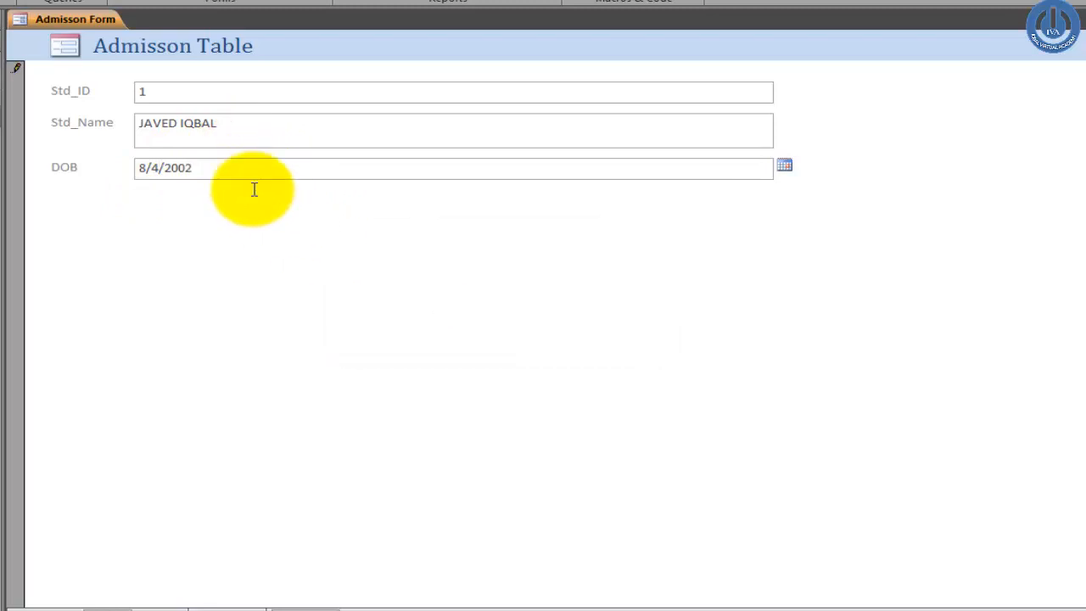
left_click(246, 138)
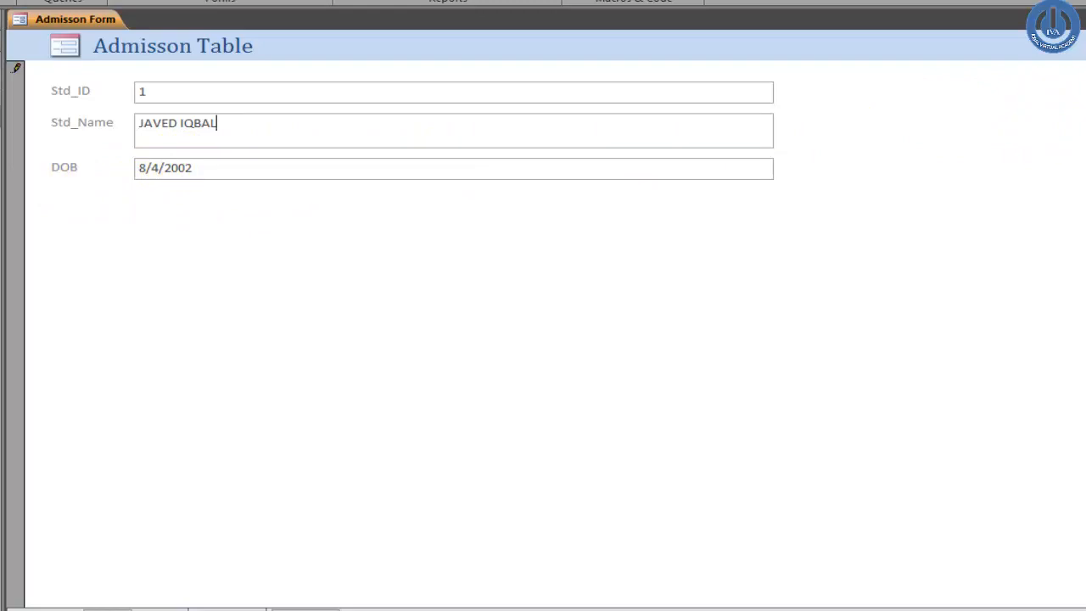
key("ctrl+w")
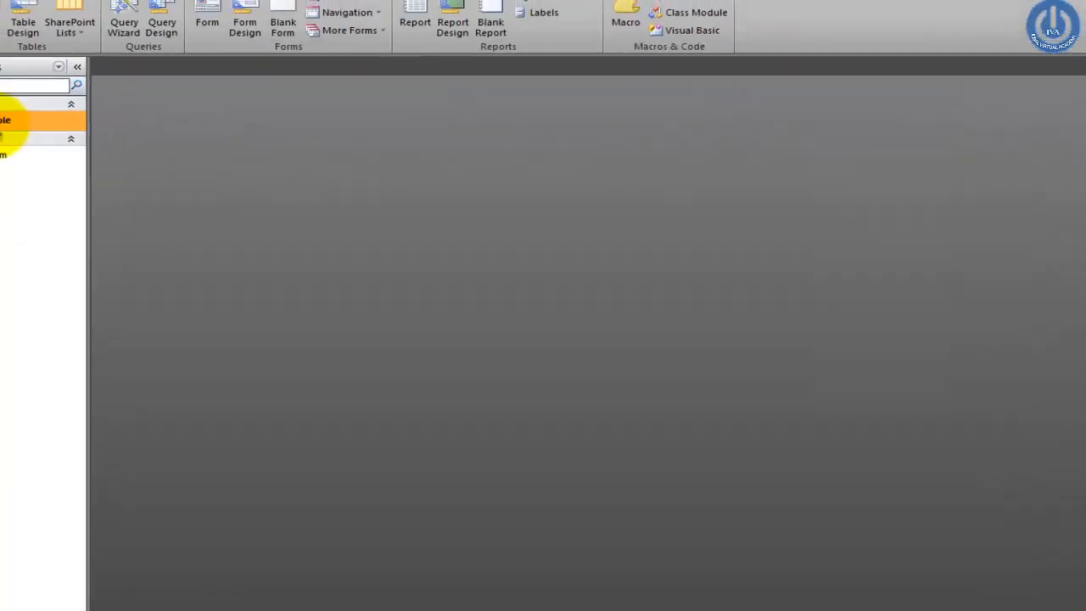
Step: Open Admisson Table in Design View and select the DOB field to show its properties
right_click(85, 168)
left_click(110, 192)
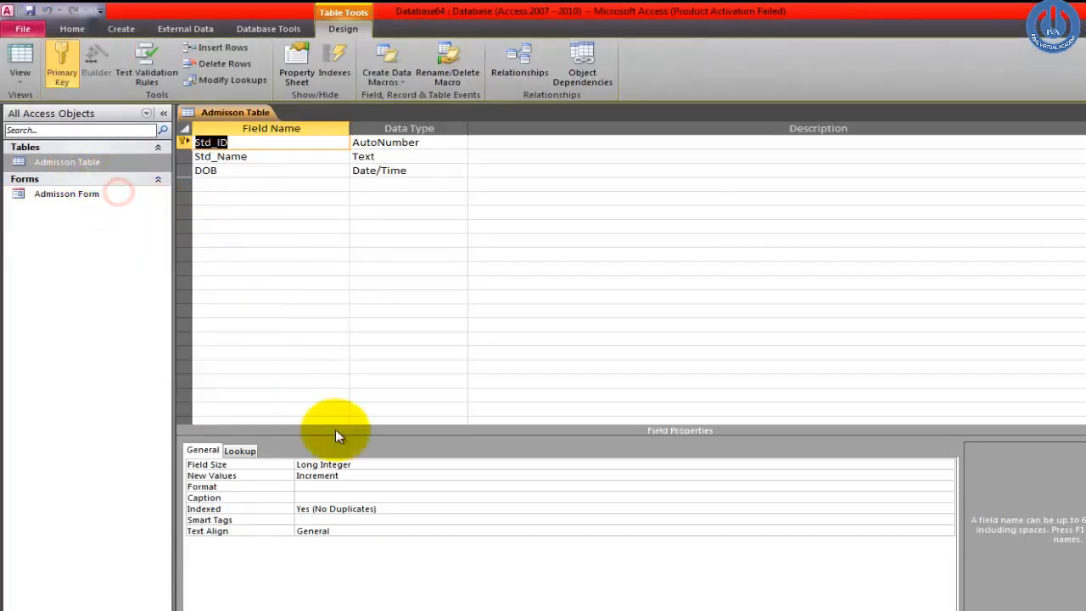
left_click(401, 170)
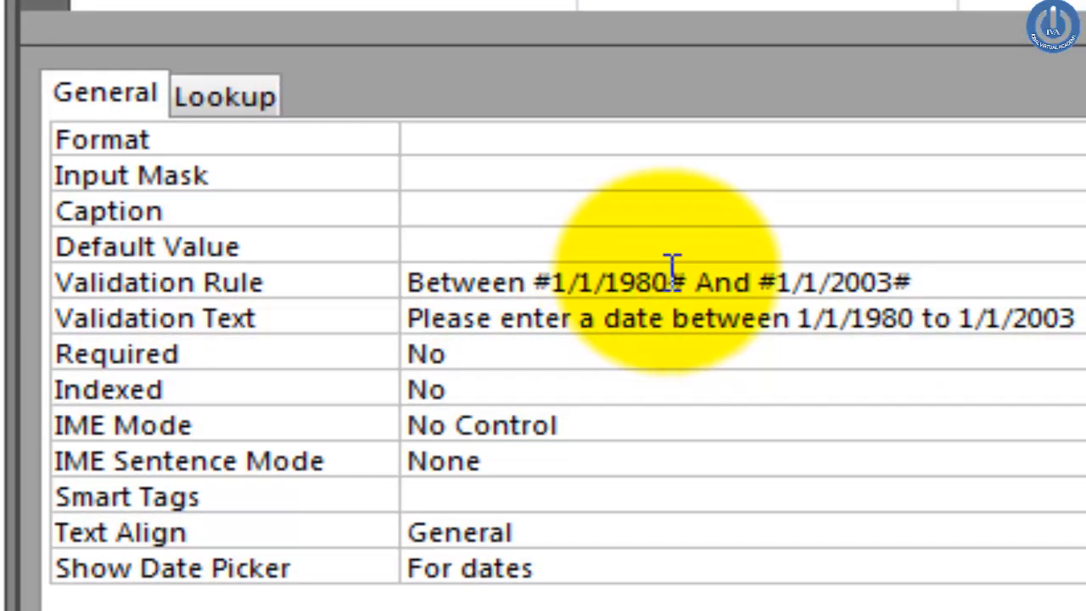
Step: Highlight the 1/1/1980 lower and 1/1/2003 upper limits in the DOB validation rule
left_click_drag(668, 281, 554, 284)
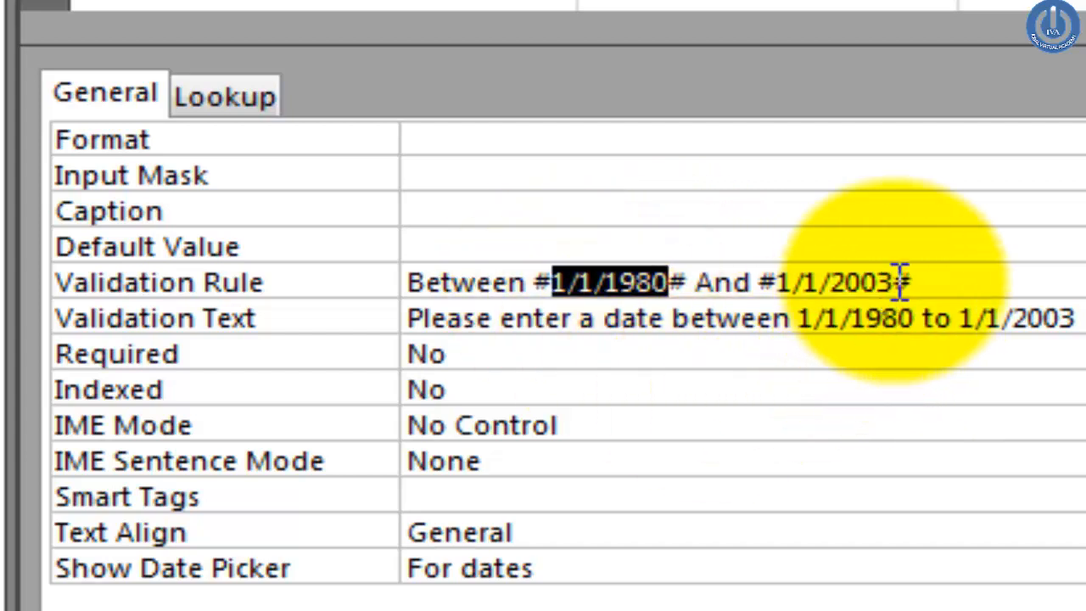
left_click_drag(894, 282, 775, 286)
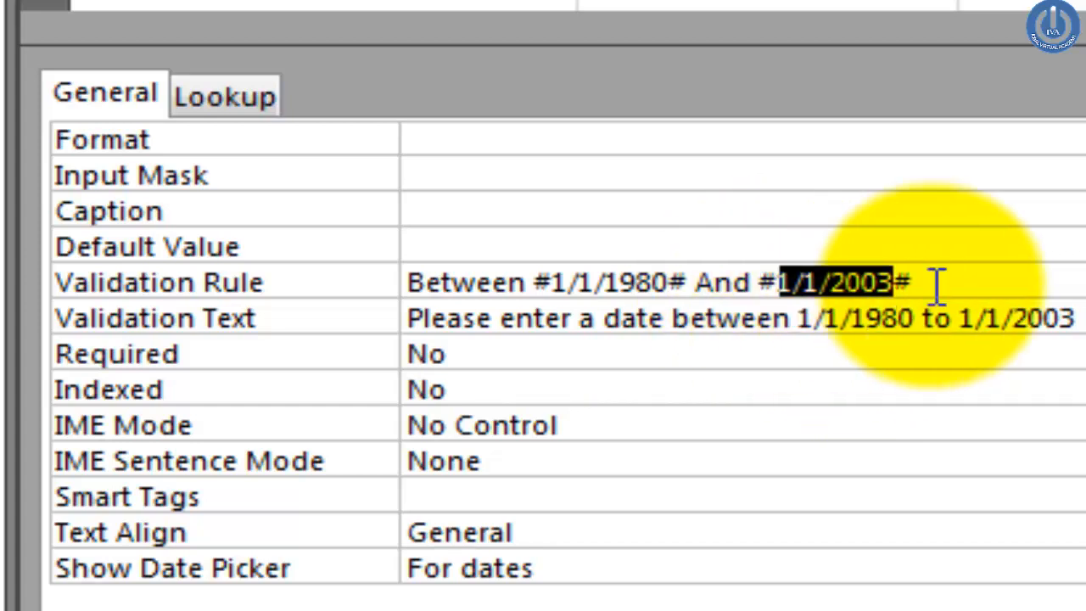
left_click(956, 281)
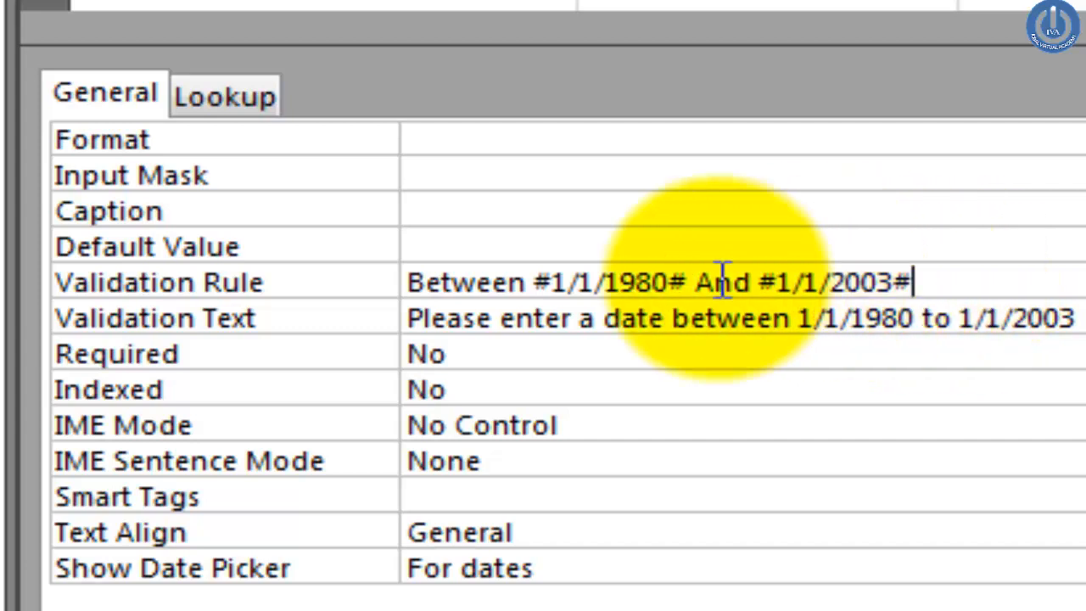
left_click(637, 280)
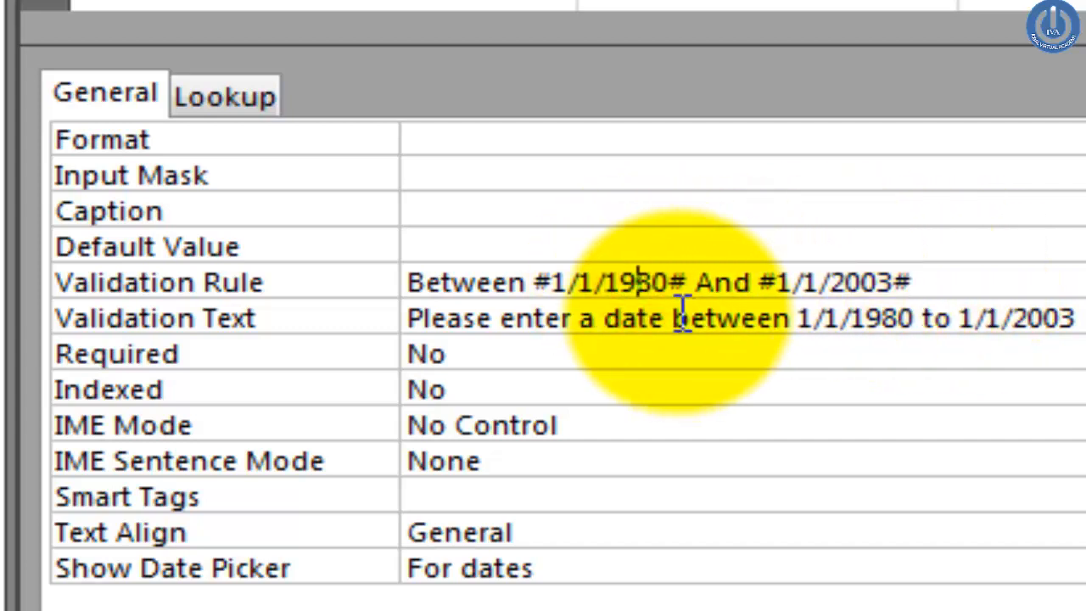
left_click(839, 282)
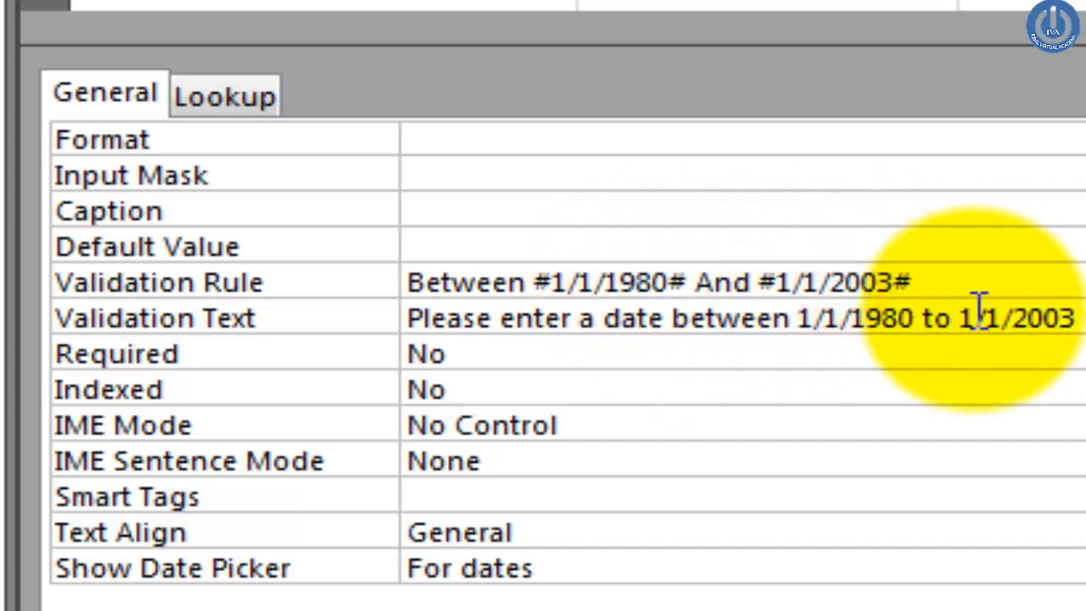
left_click(933, 283)
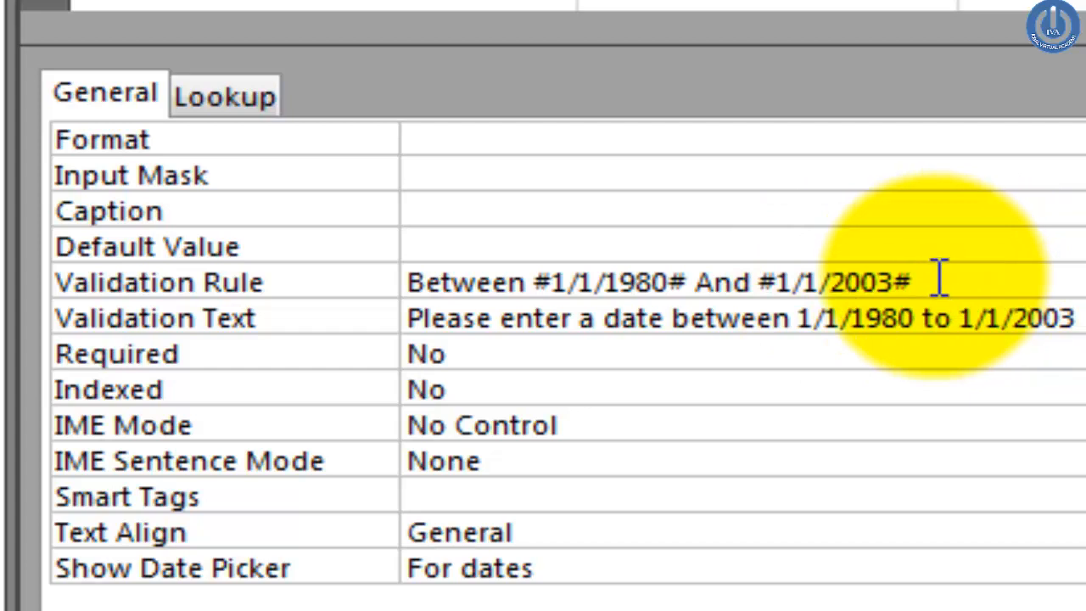
left_click(623, 282)
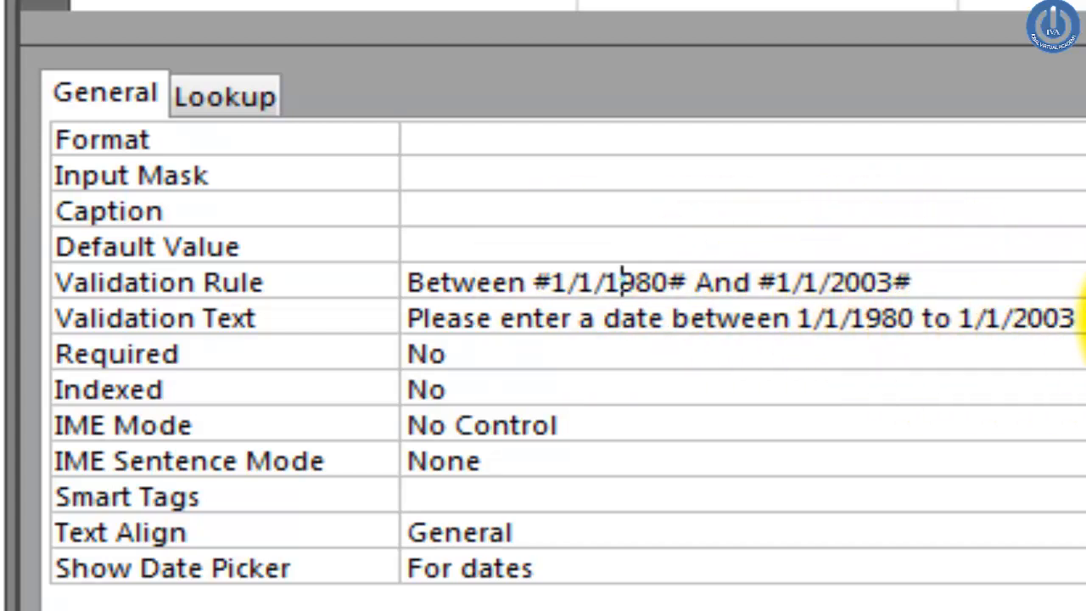
left_click(938, 282)
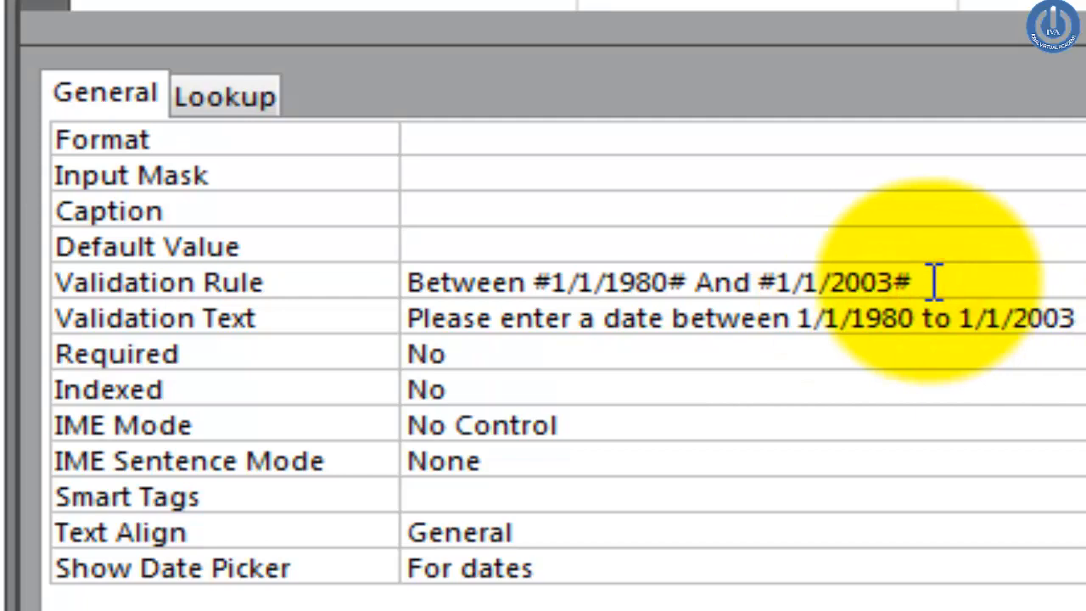